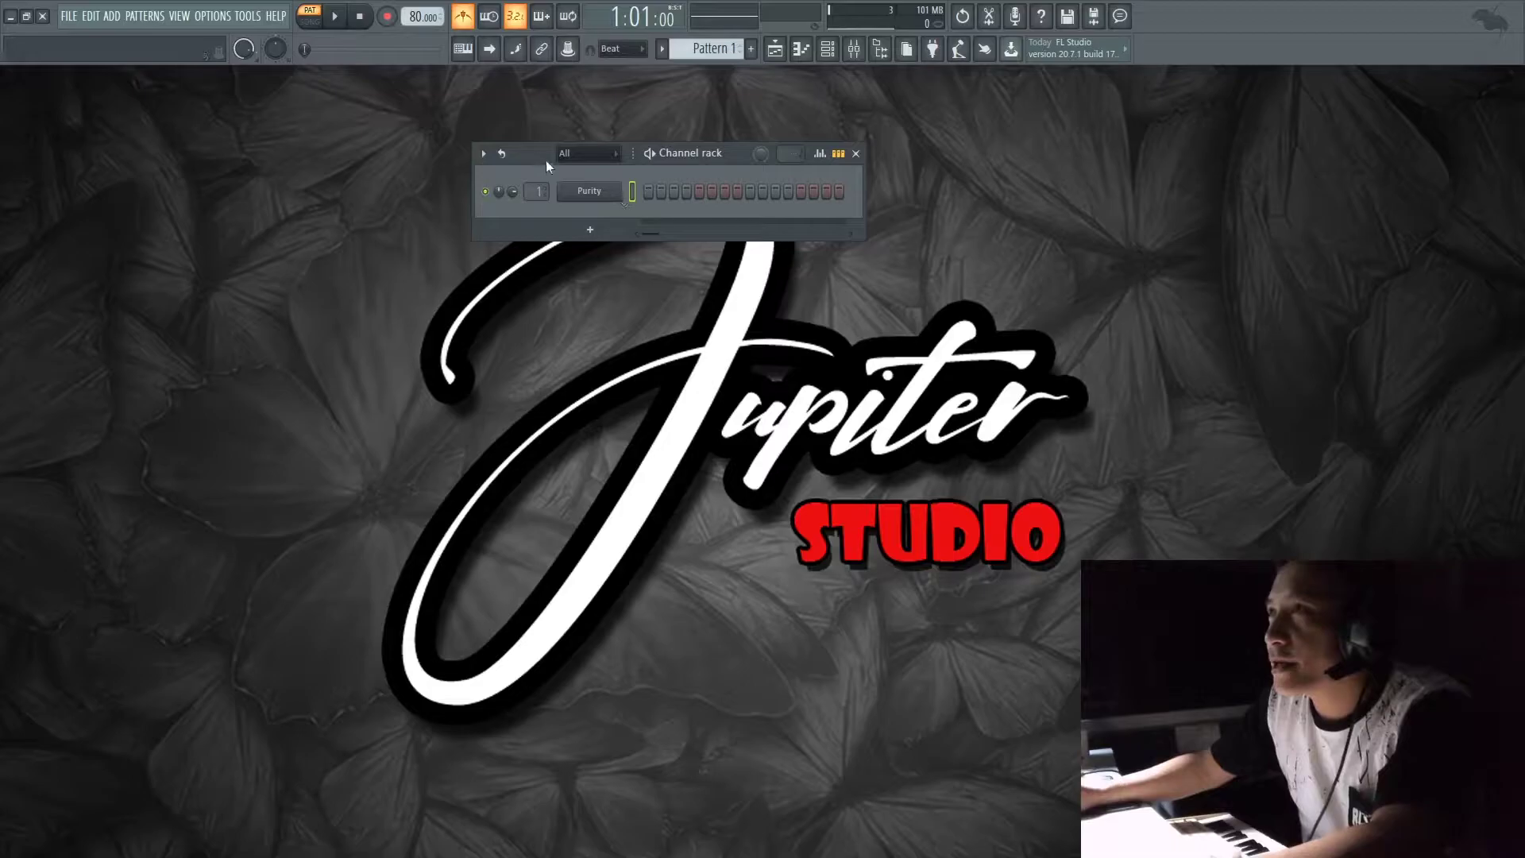
- View the Purity instrument's window, close it, and open the Purity channel's piano roll
click(596, 195)
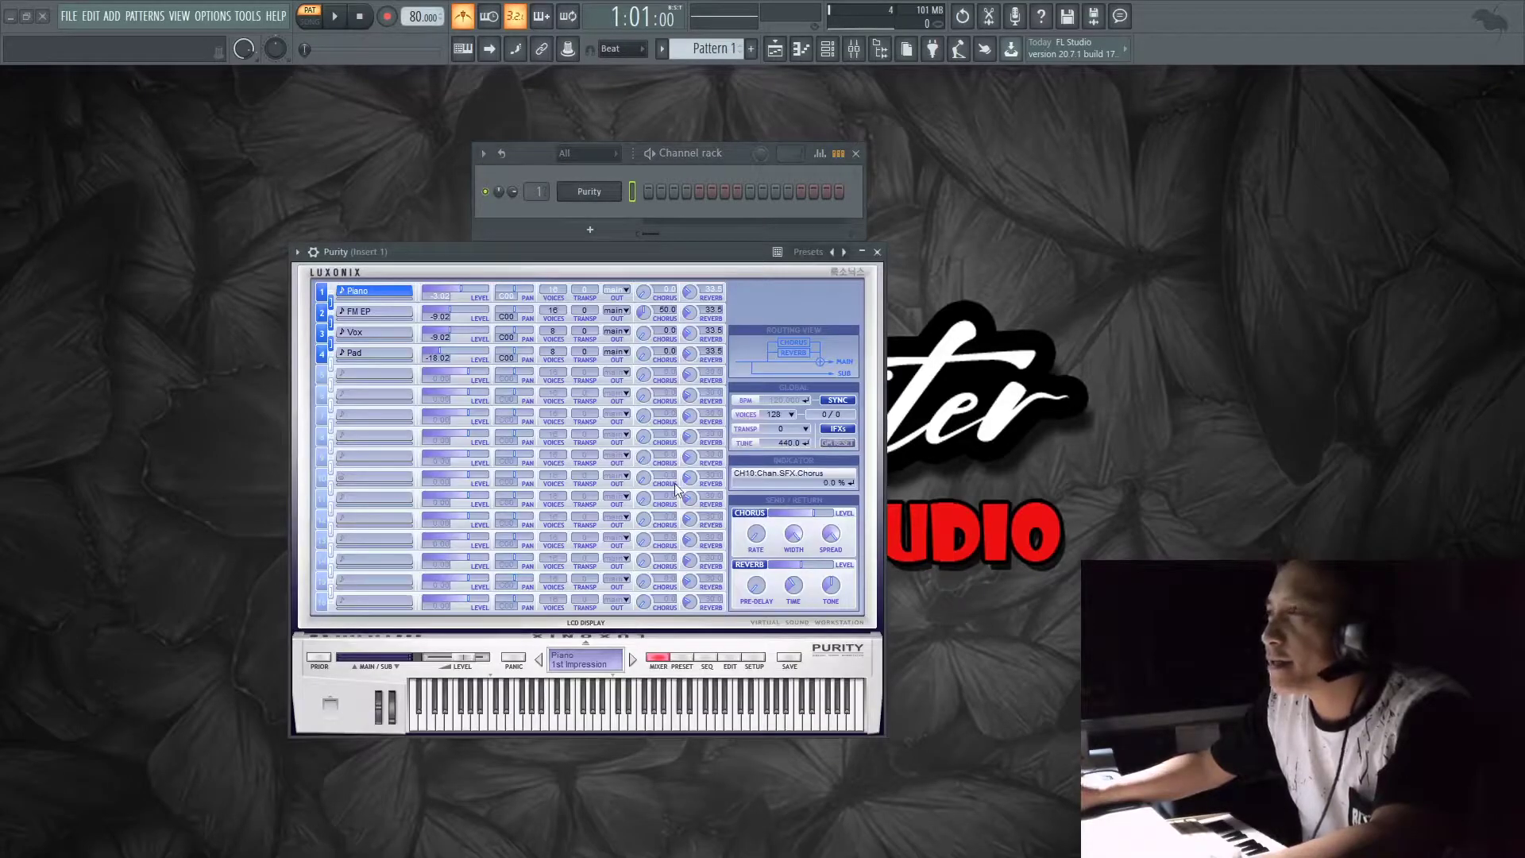
click(877, 252)
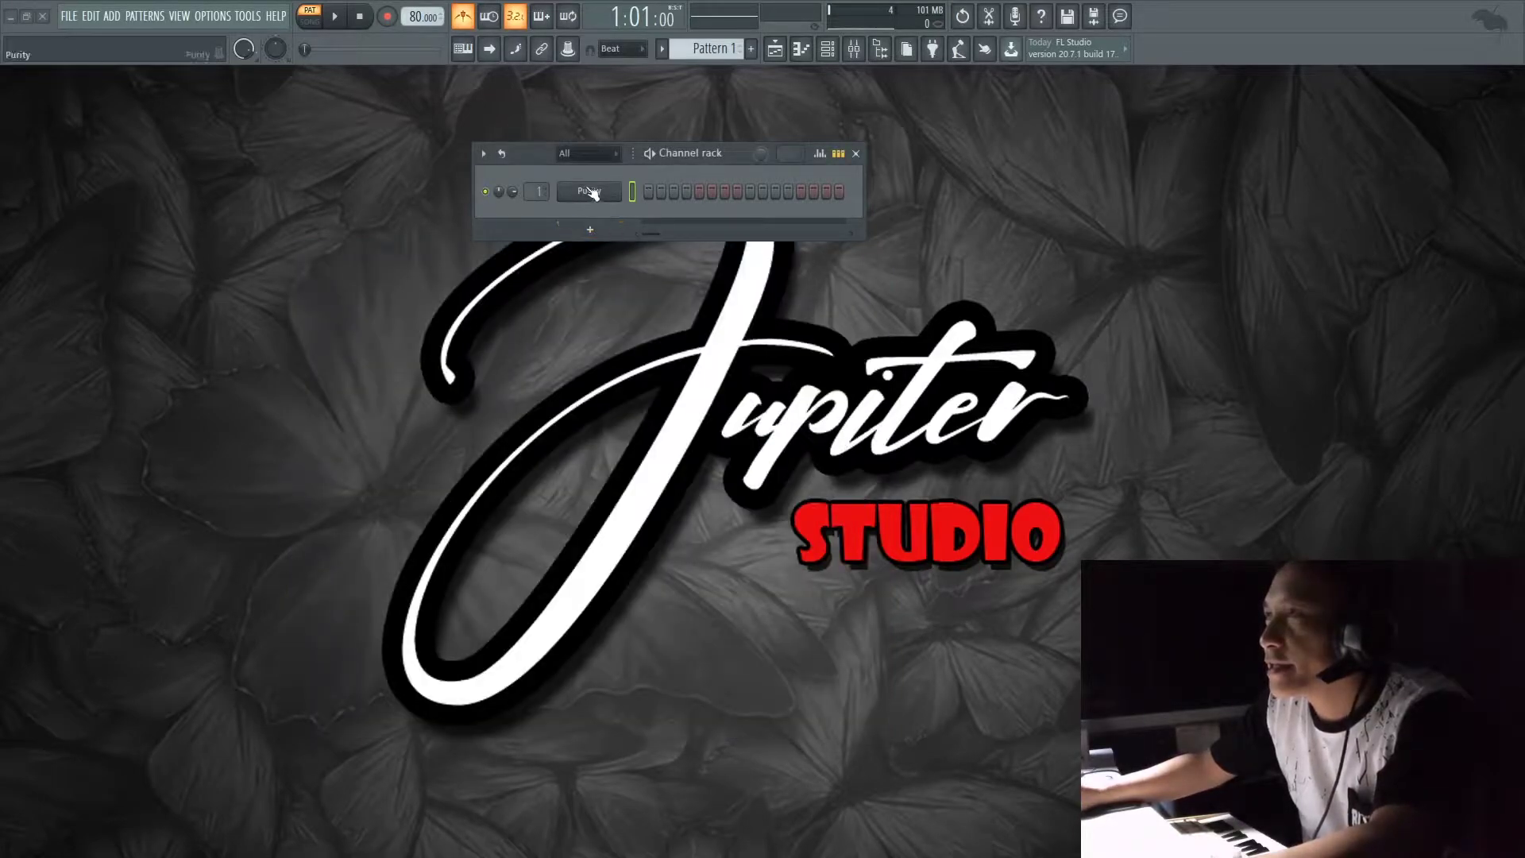
right_click(589, 192)
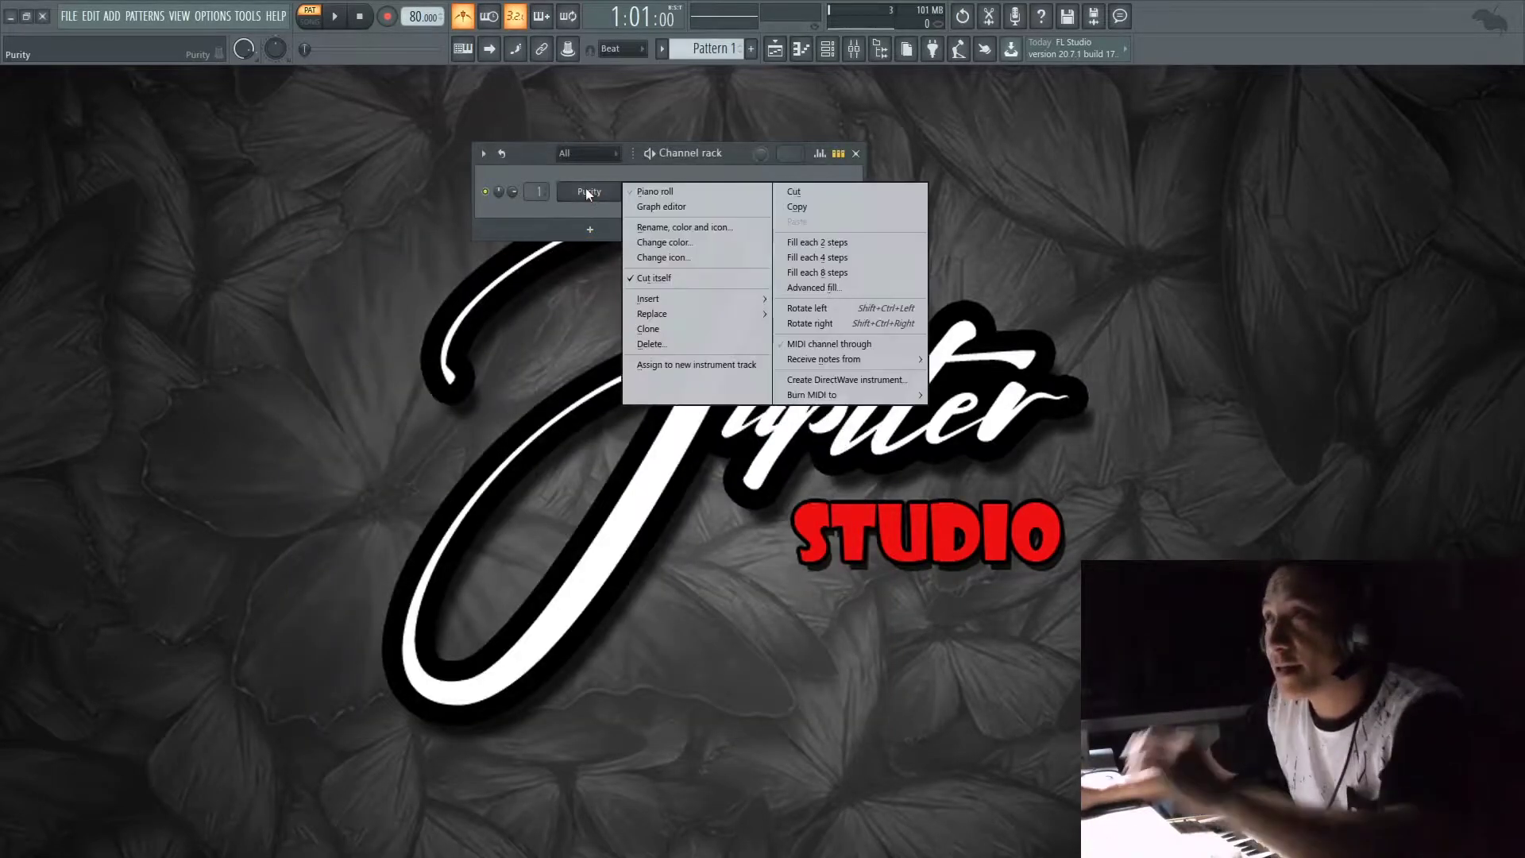
click(656, 188)
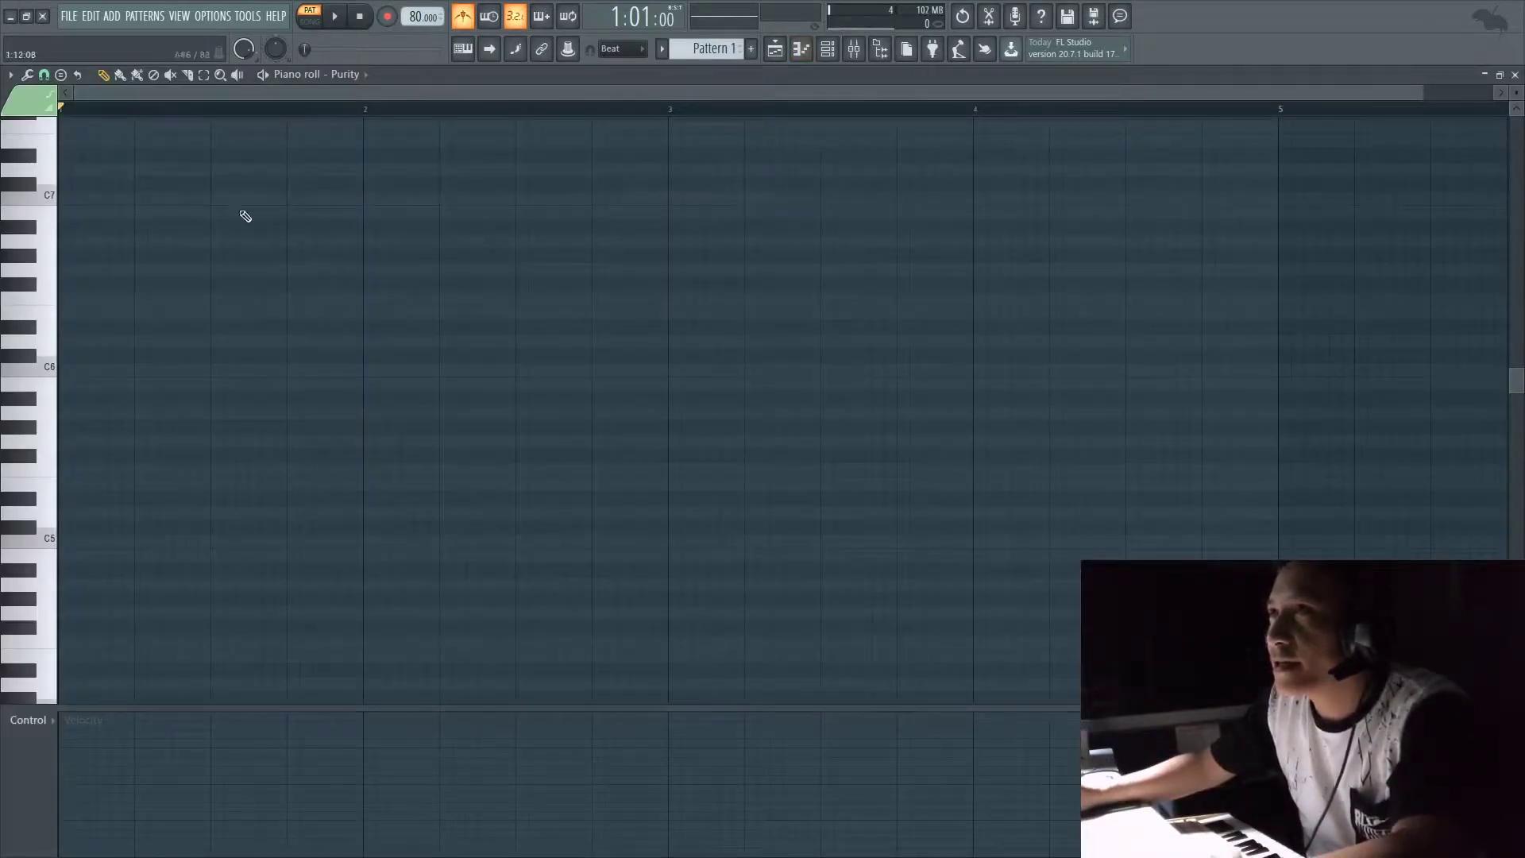
- Record a keyboard performance as notes and automation into the Purity piano roll, with main snap at Beat
click(388, 19)
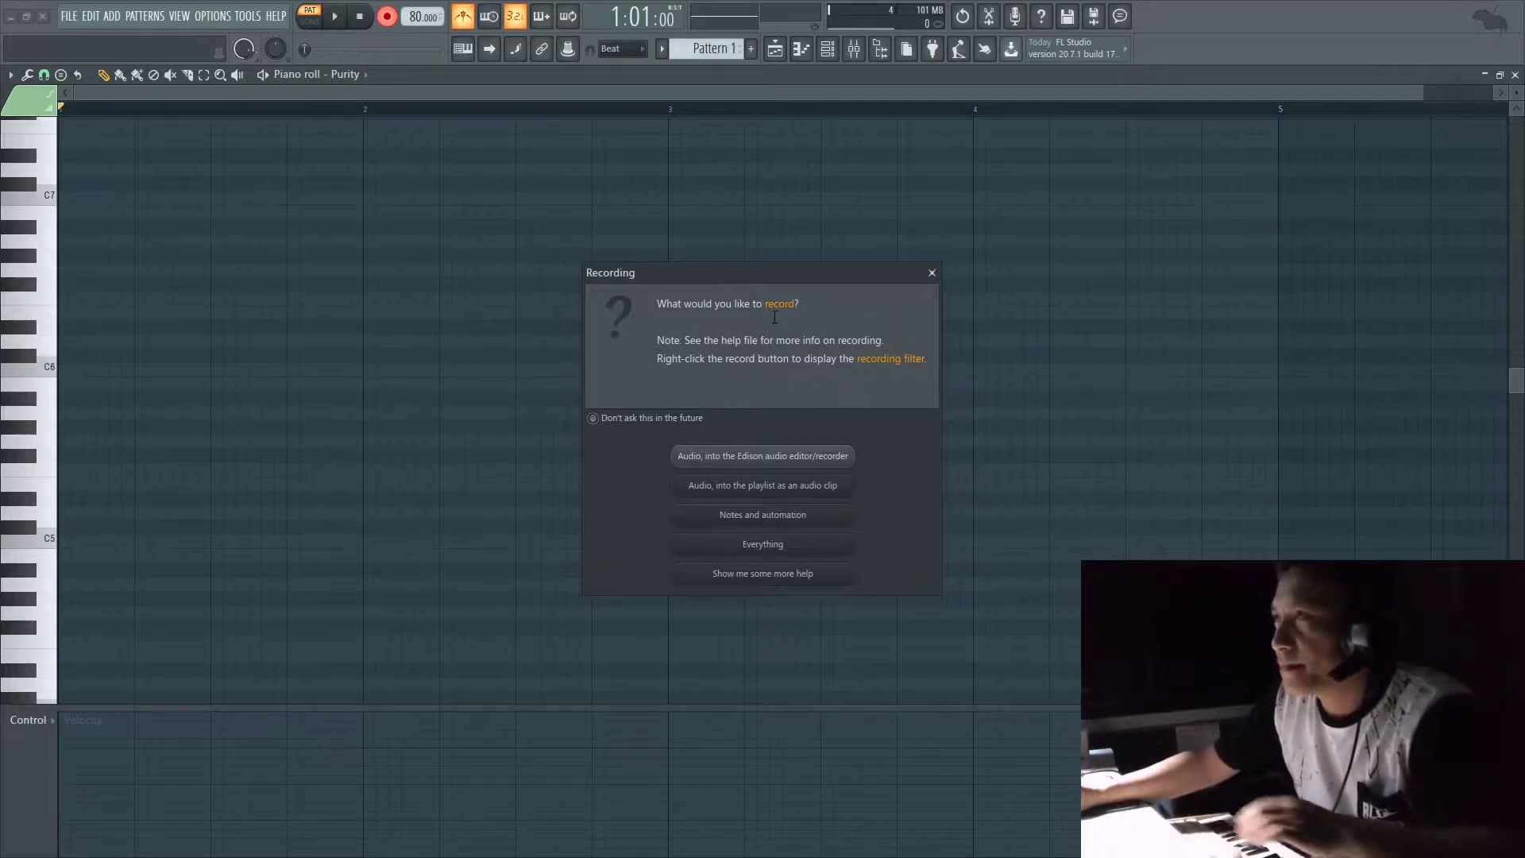
click(774, 524)
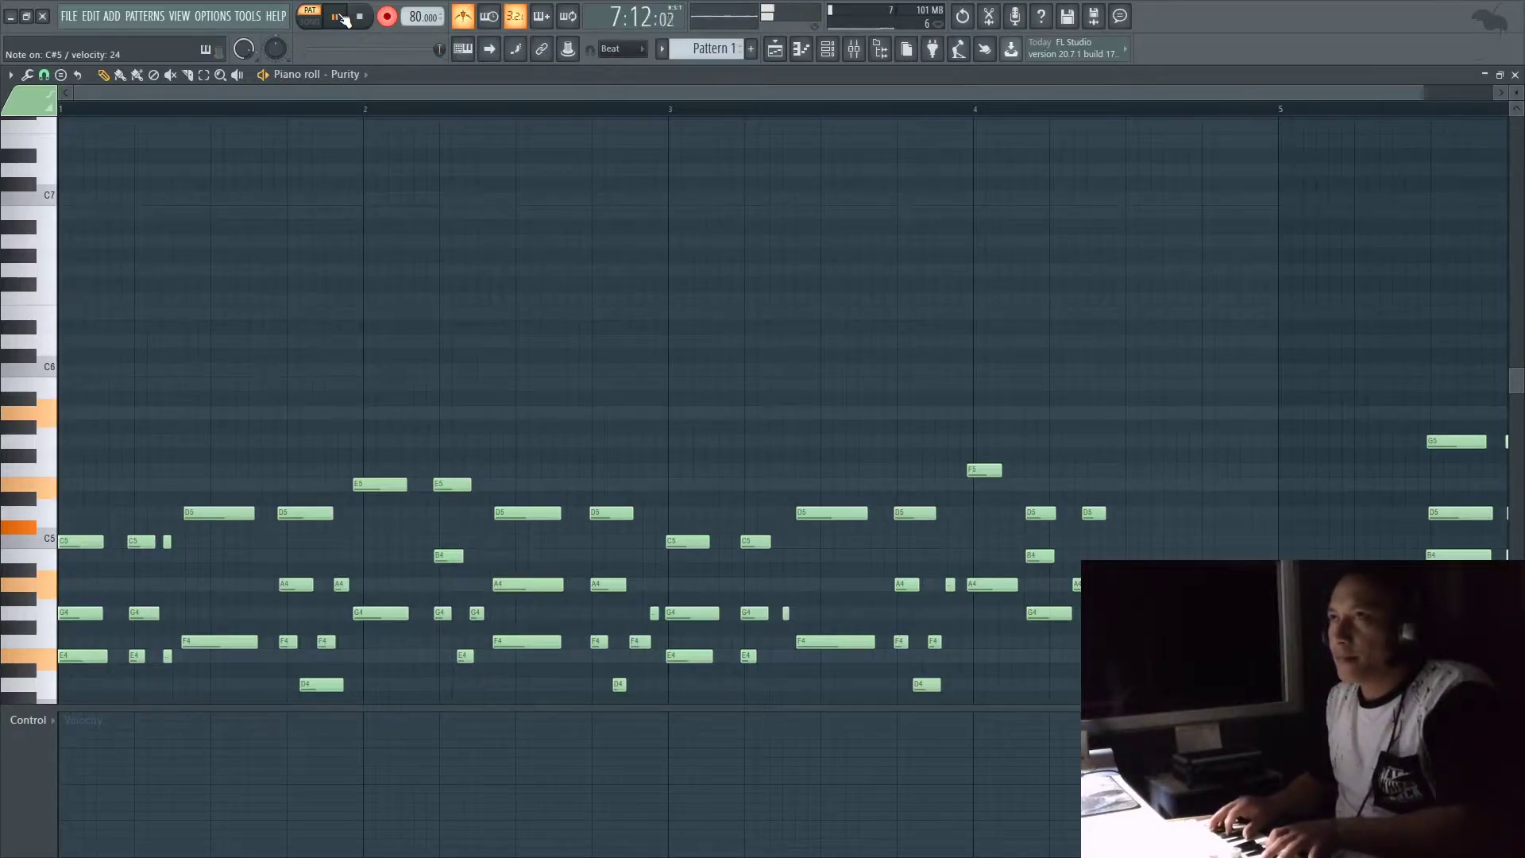
key(space)
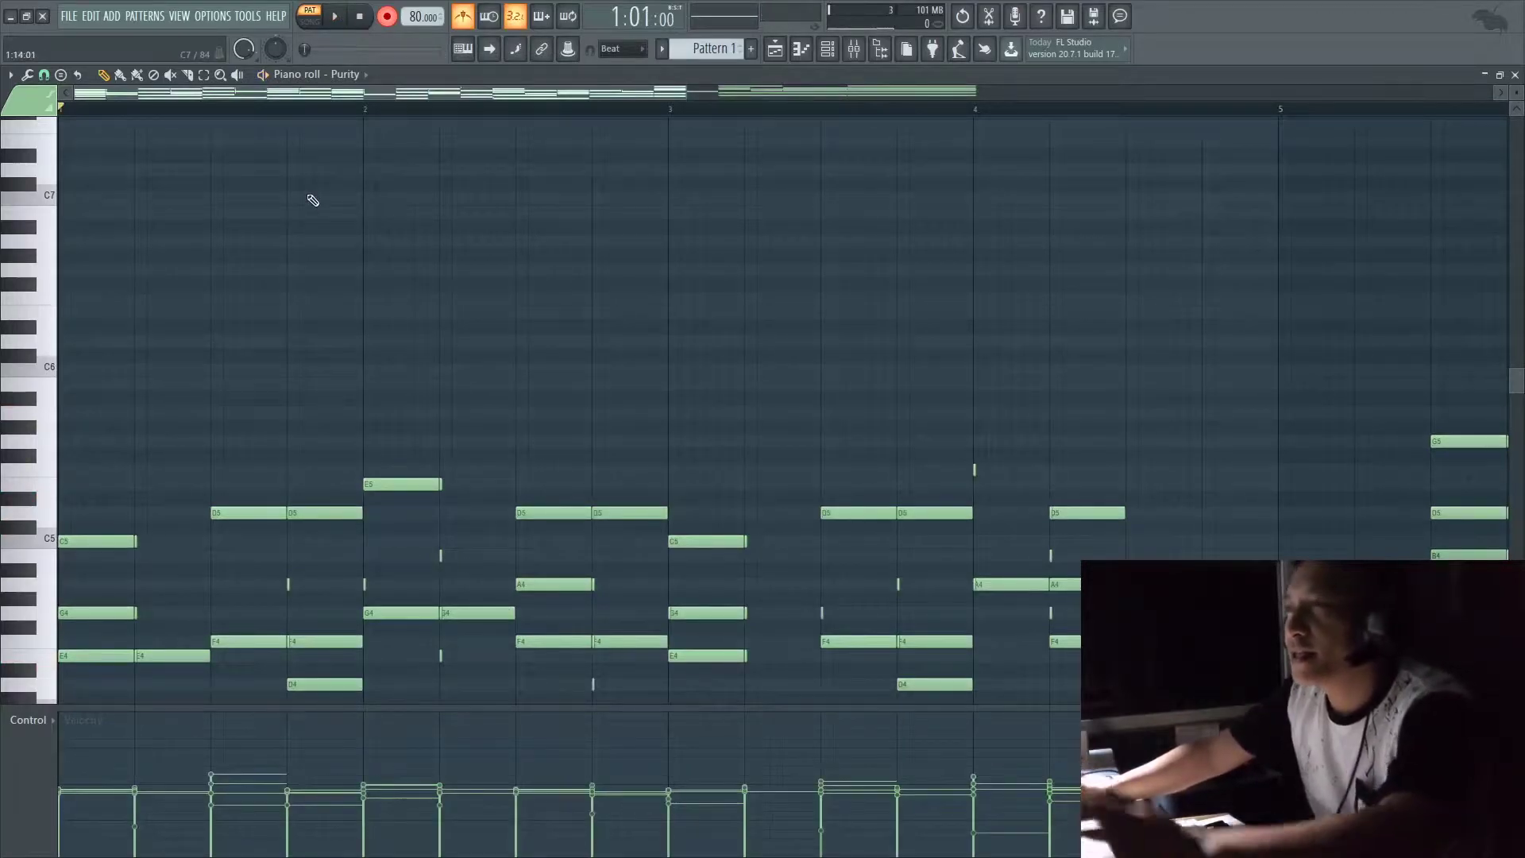
- Examine the timing and lengths of the recorded notes throughout the pattern and play back the opening bars
scroll(312, 200, down, 2)
scroll(312, 200, down, 4)
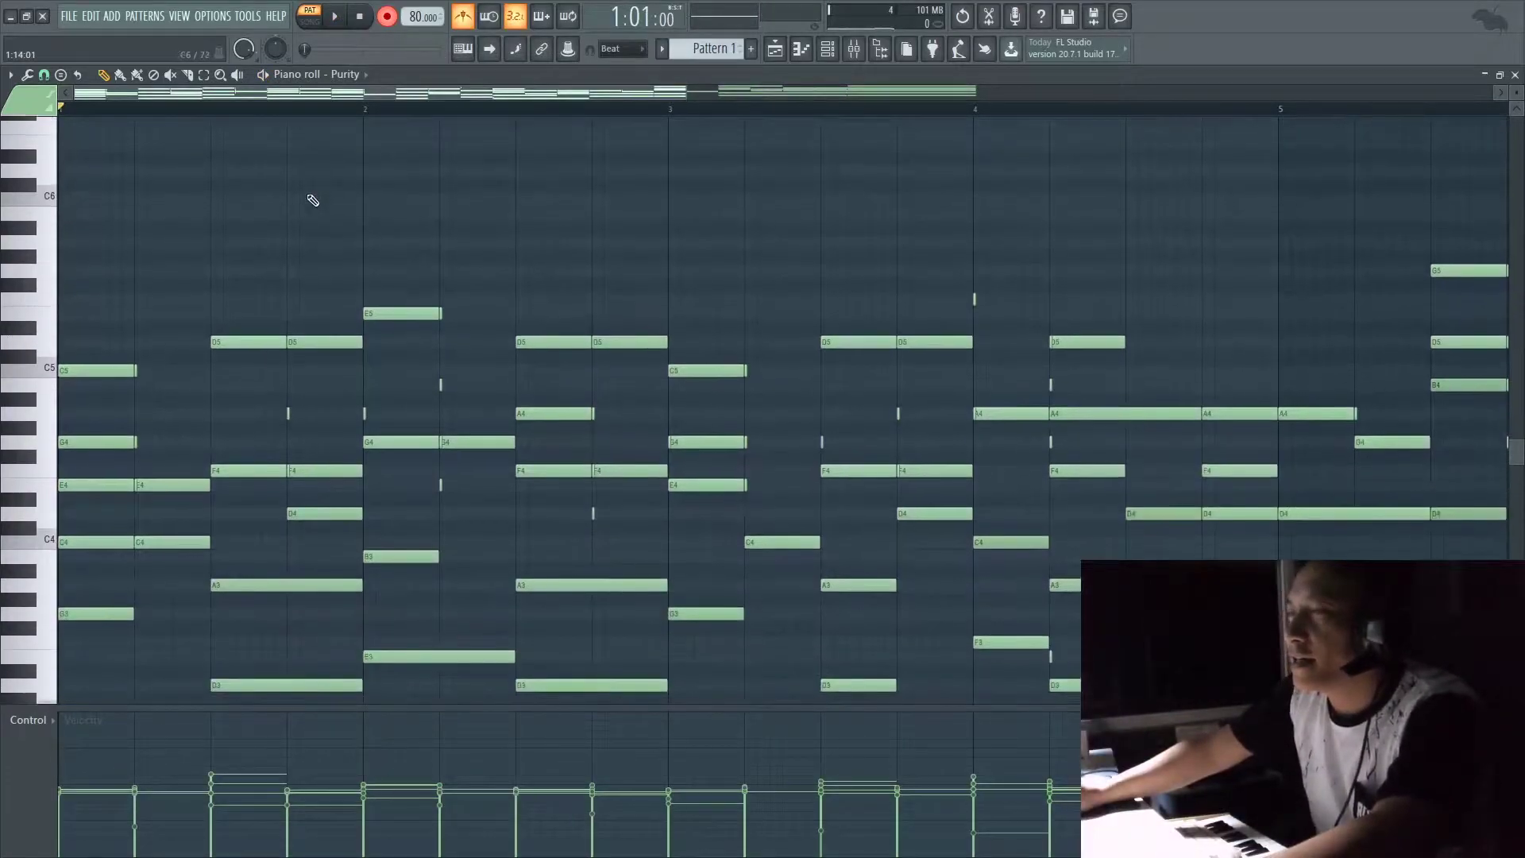
scroll(312, 200, down, 3)
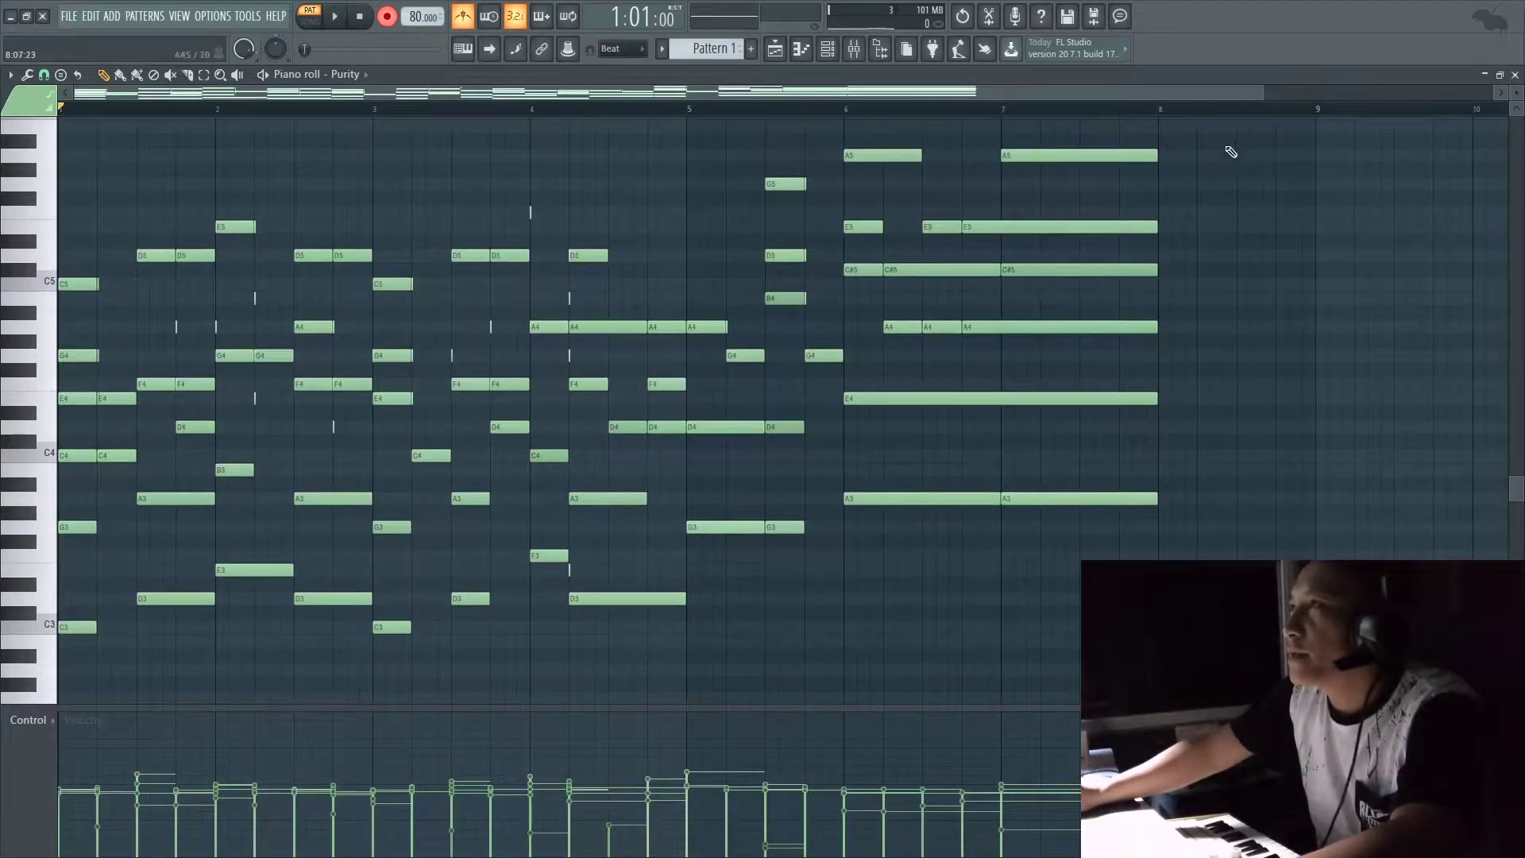
scroll(904, 440, up, 6)
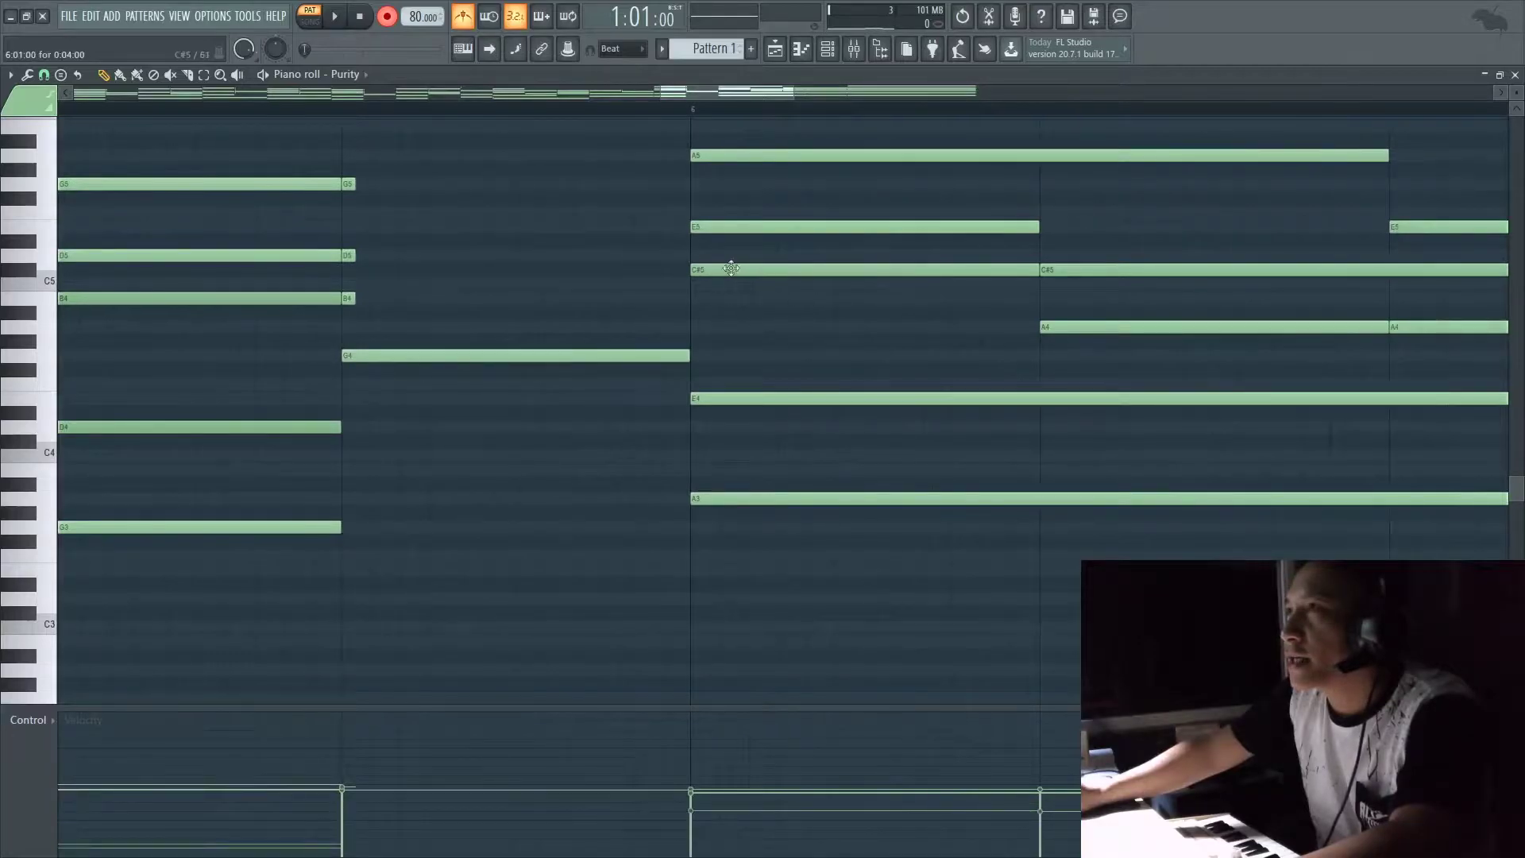
scroll(770, 299, down, 5)
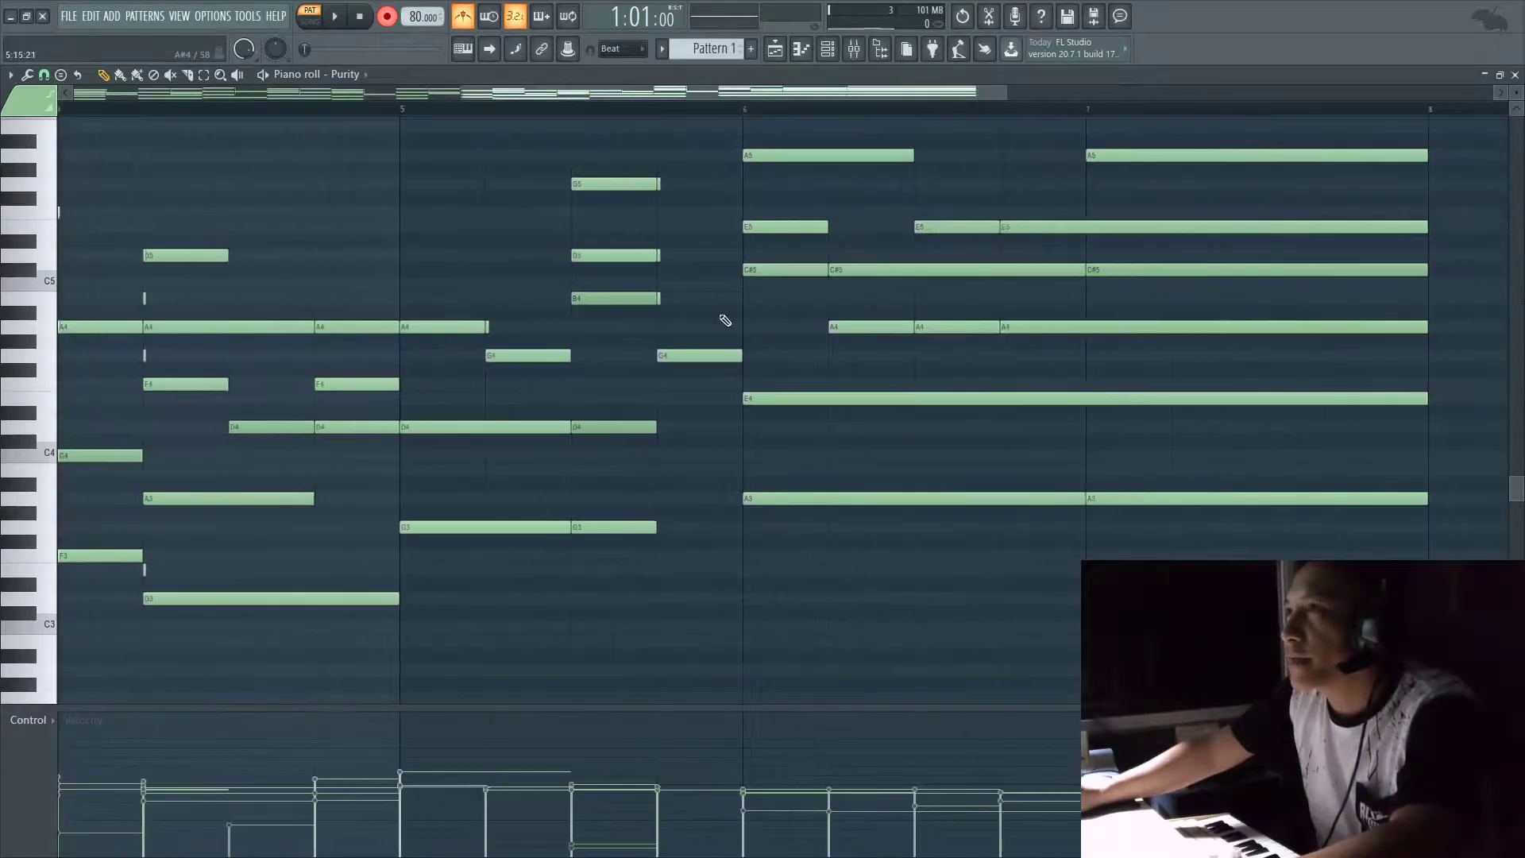
scroll(504, 283, down, 5)
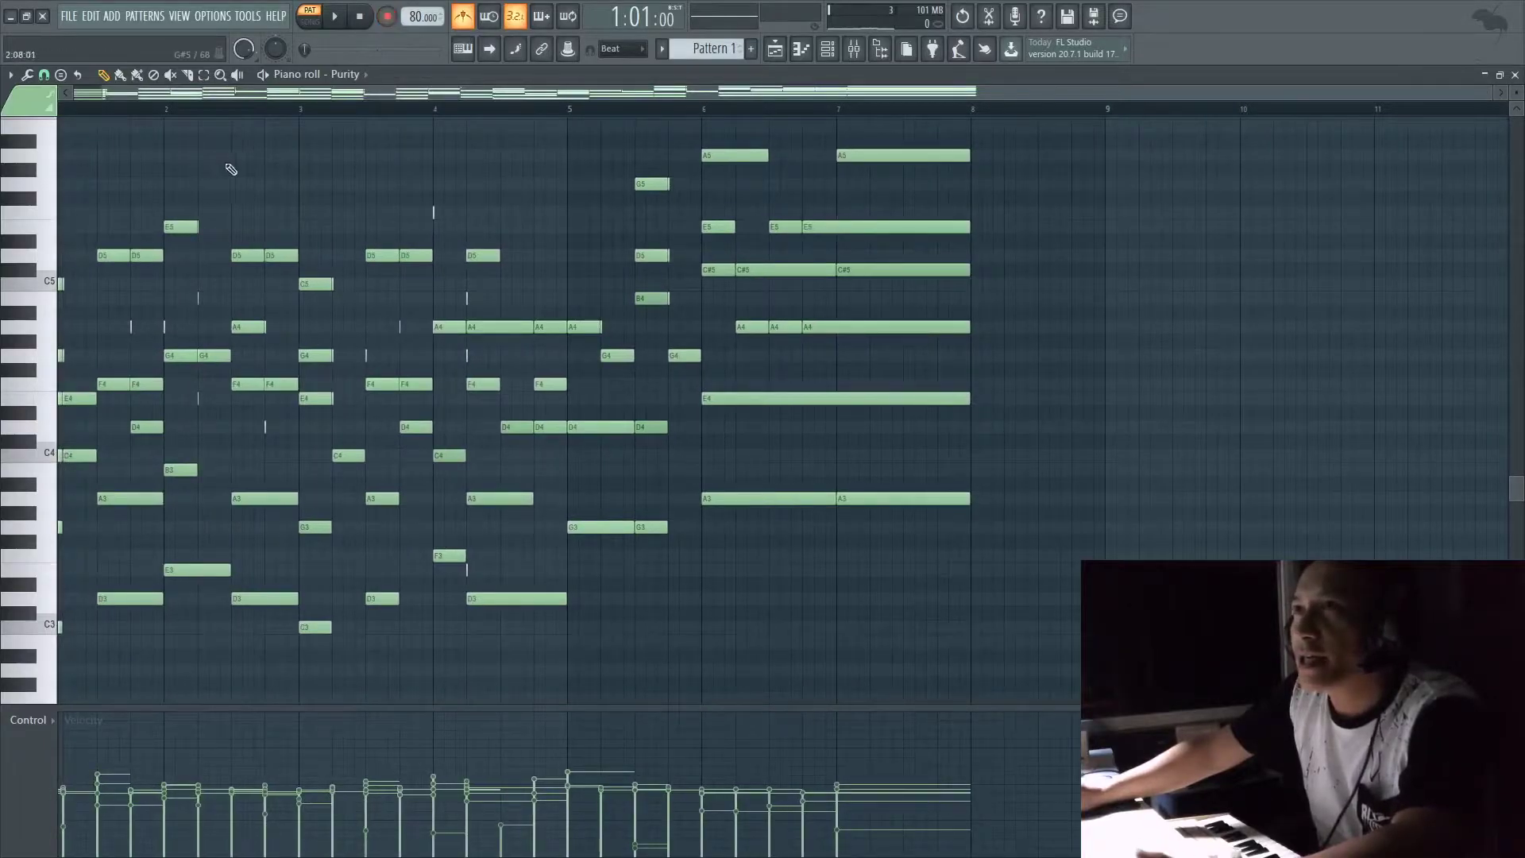
key(space)
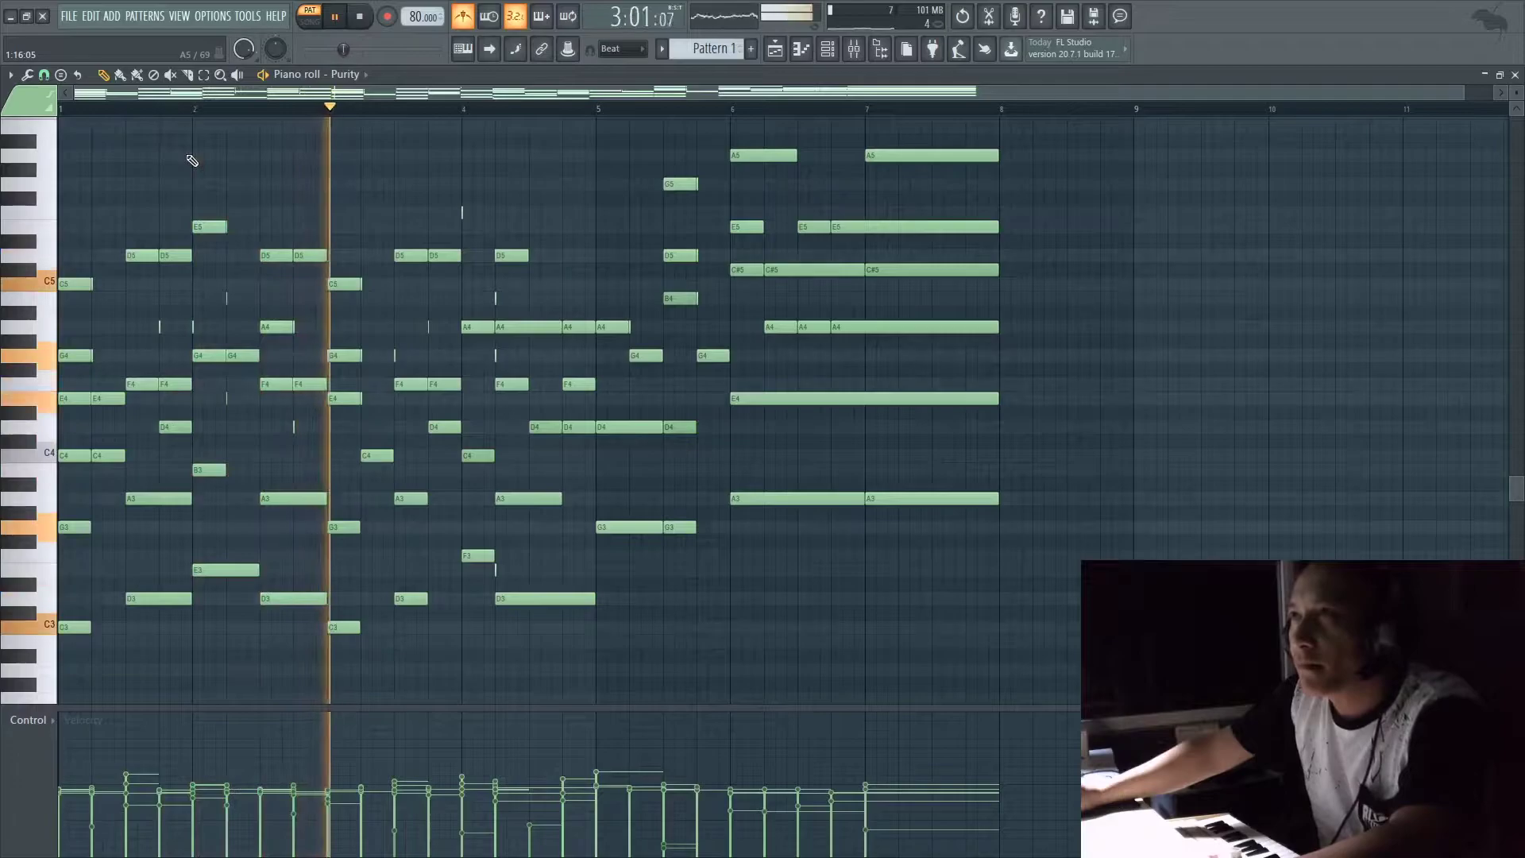
key(space)
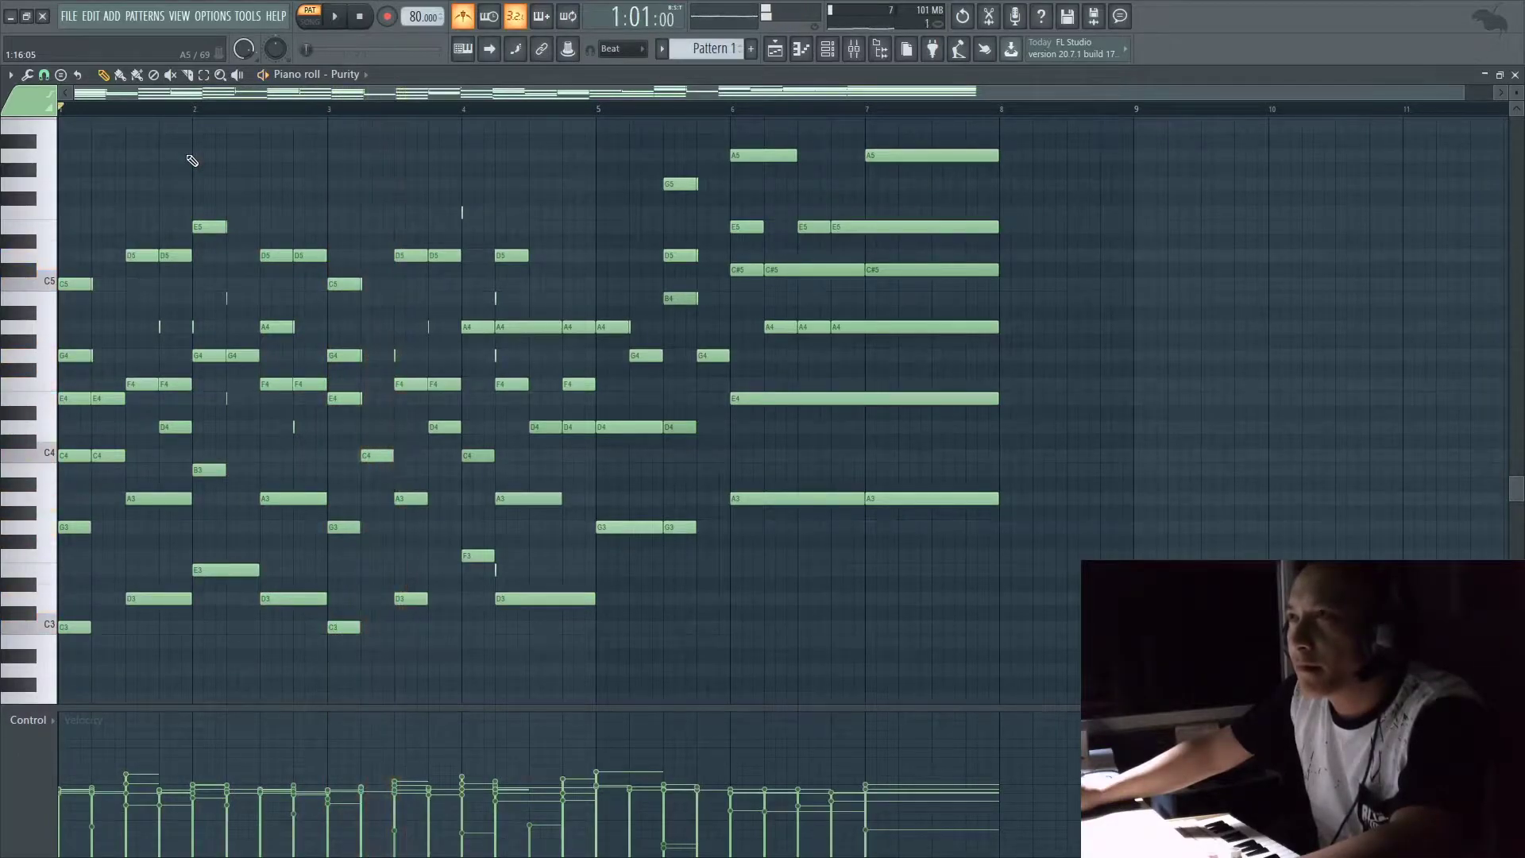
- Delete all notes of the first take from the Purity piano roll
drag(1108, 121, 17, 698)
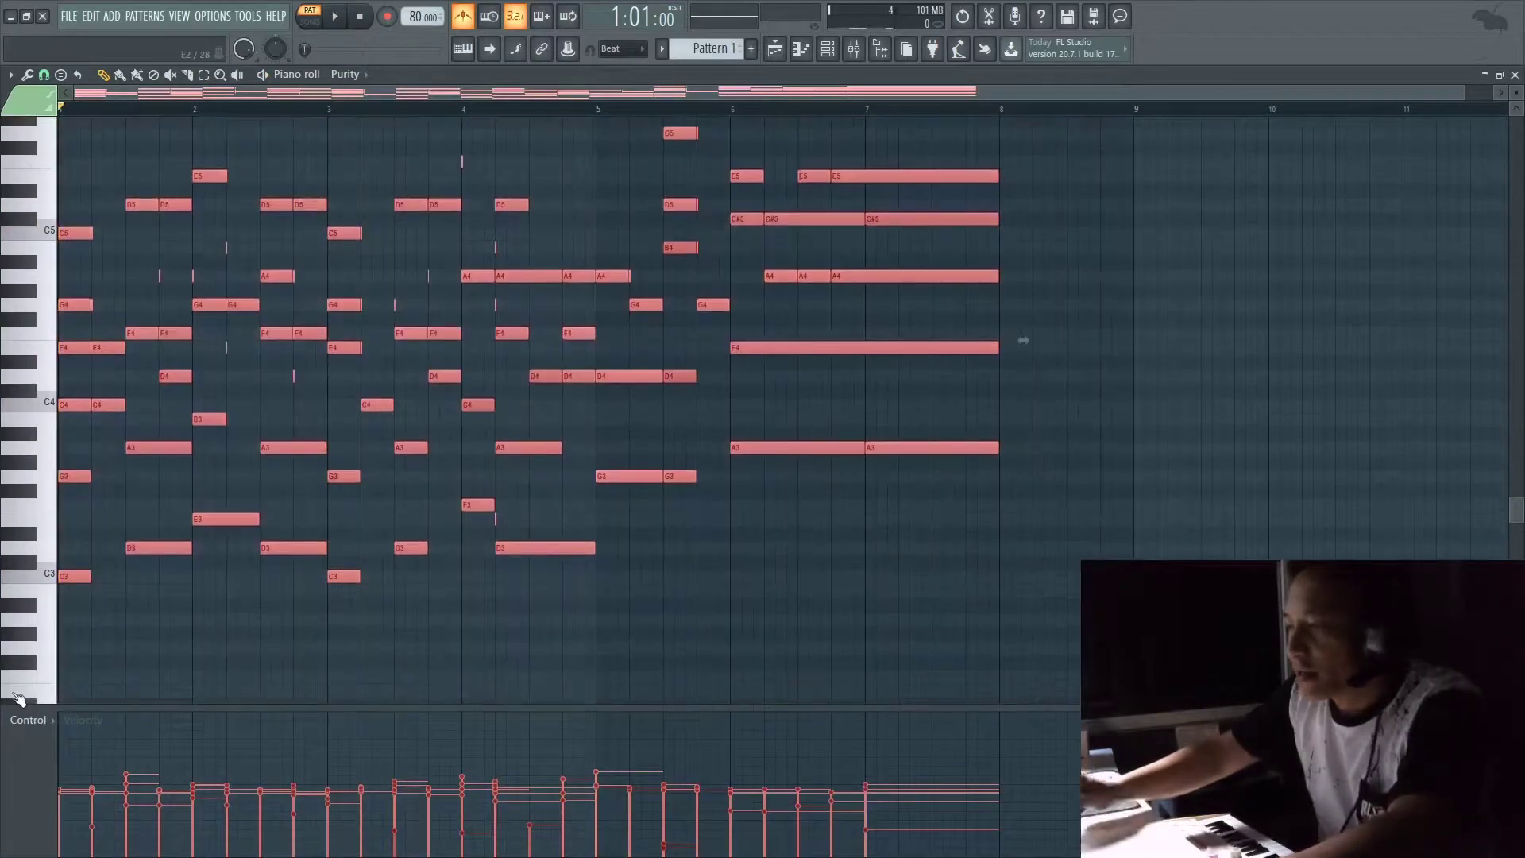
key(Delete)
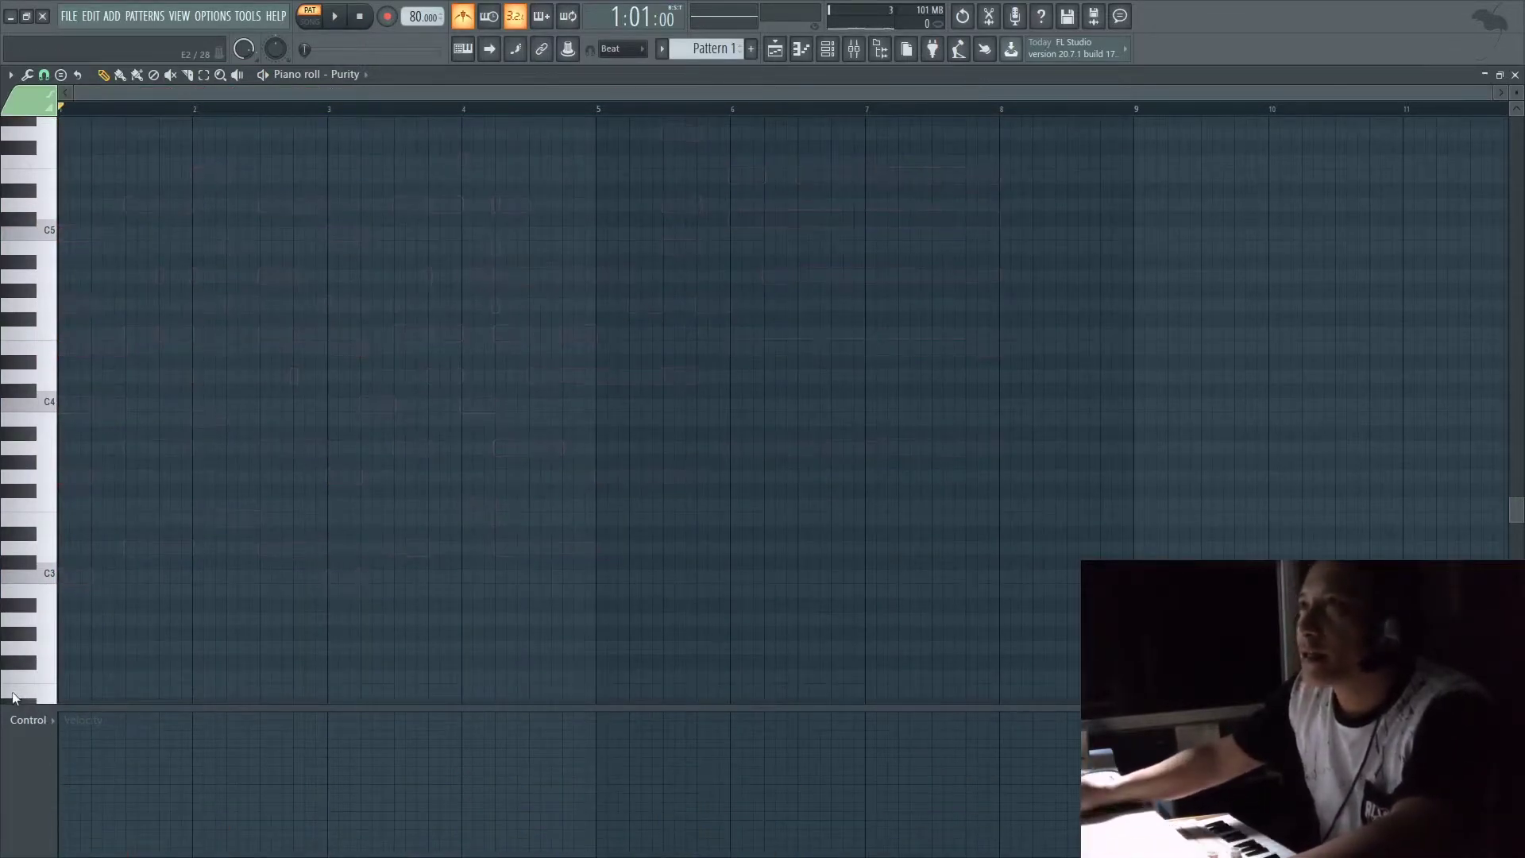
- Record another keyboard take as notes and automation in the Purity piano roll and play back its opening
click(391, 19)
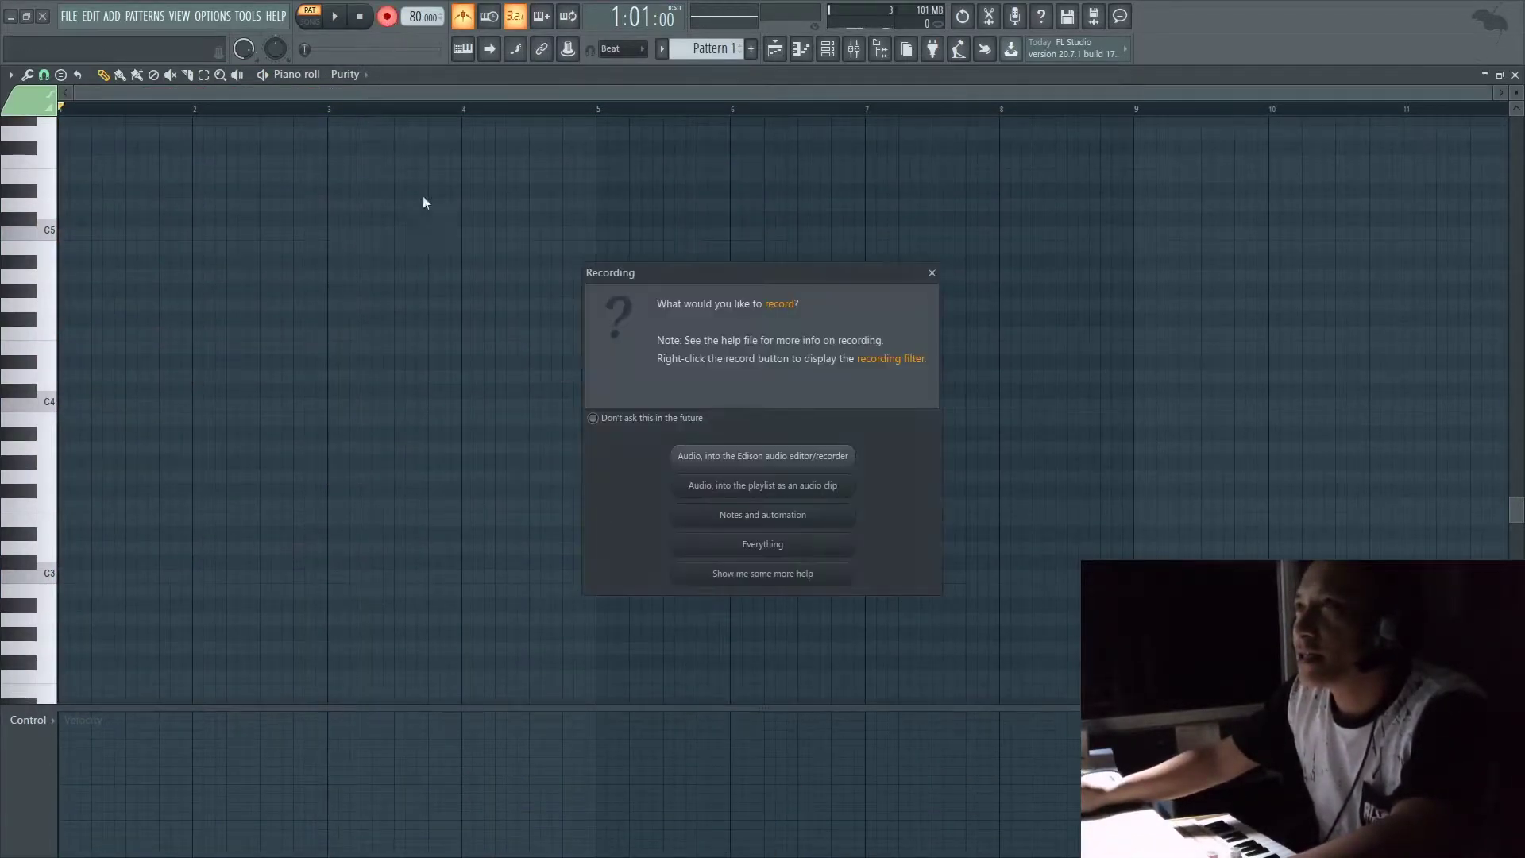
click(754, 518)
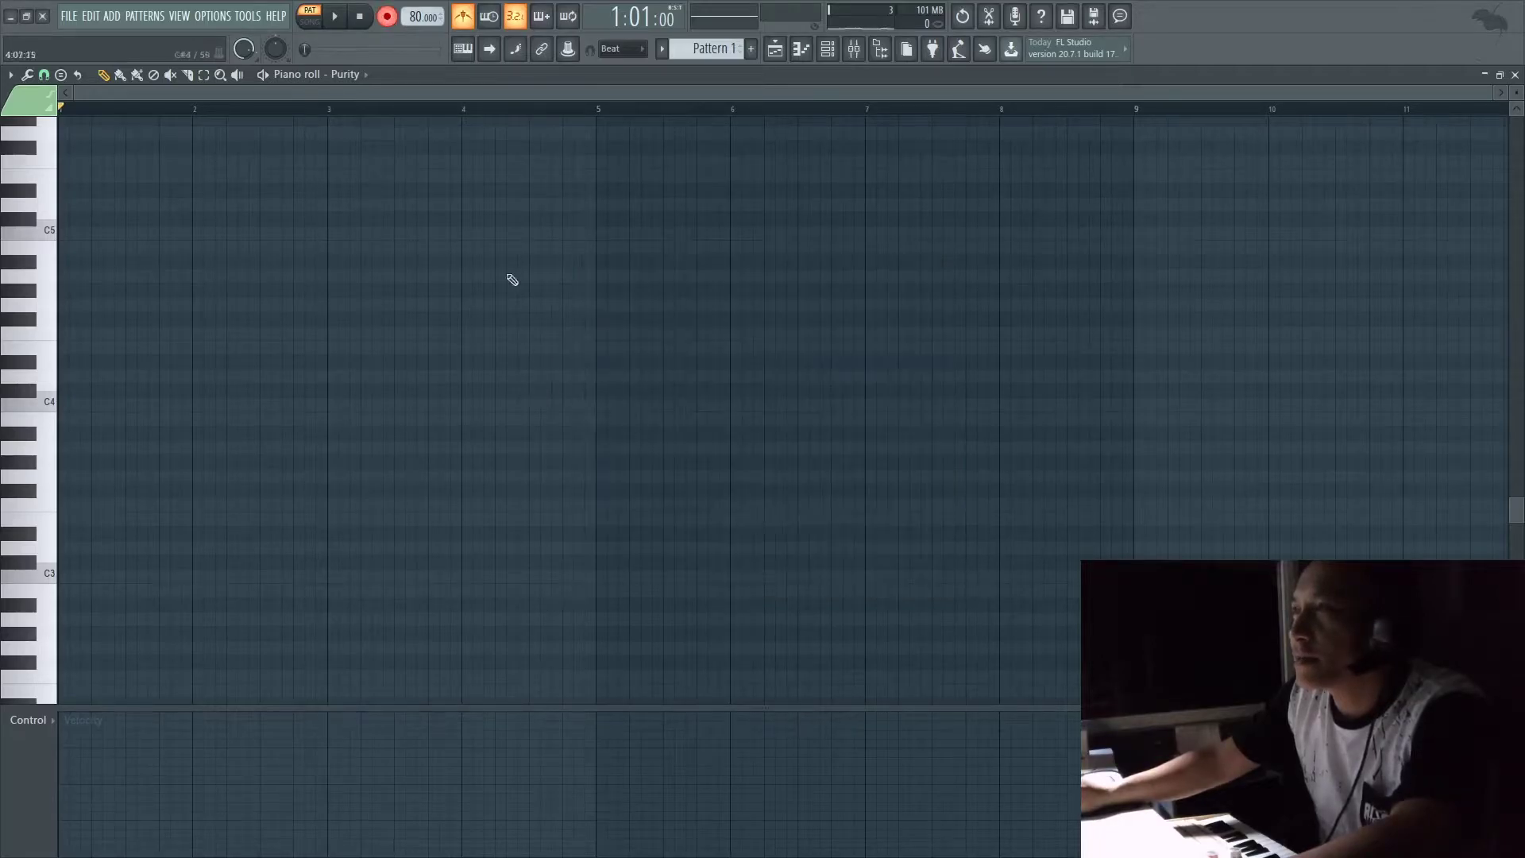
click(337, 17)
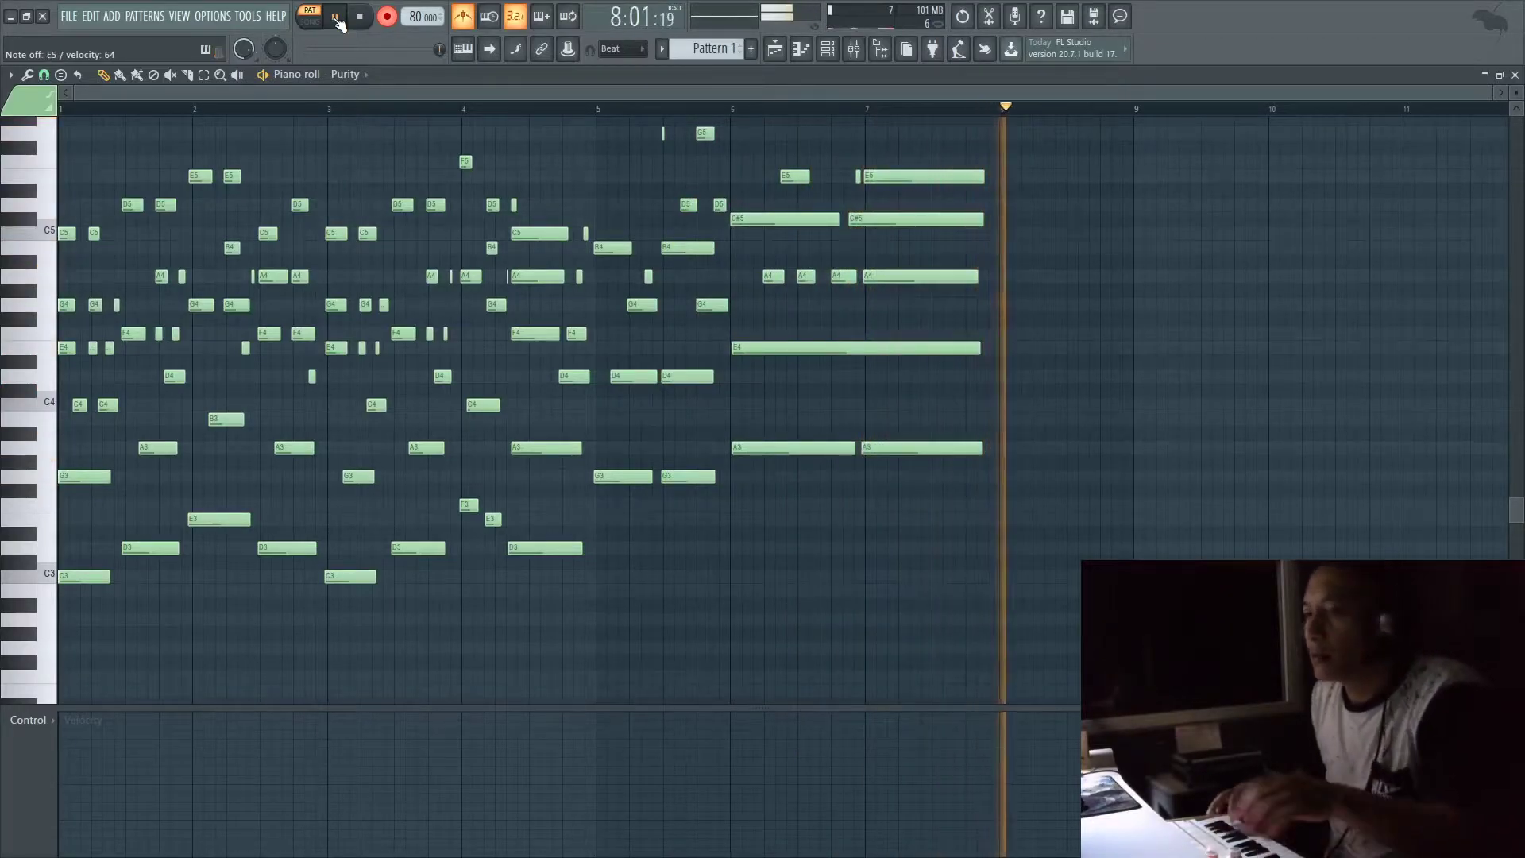
key(space)
key(space)
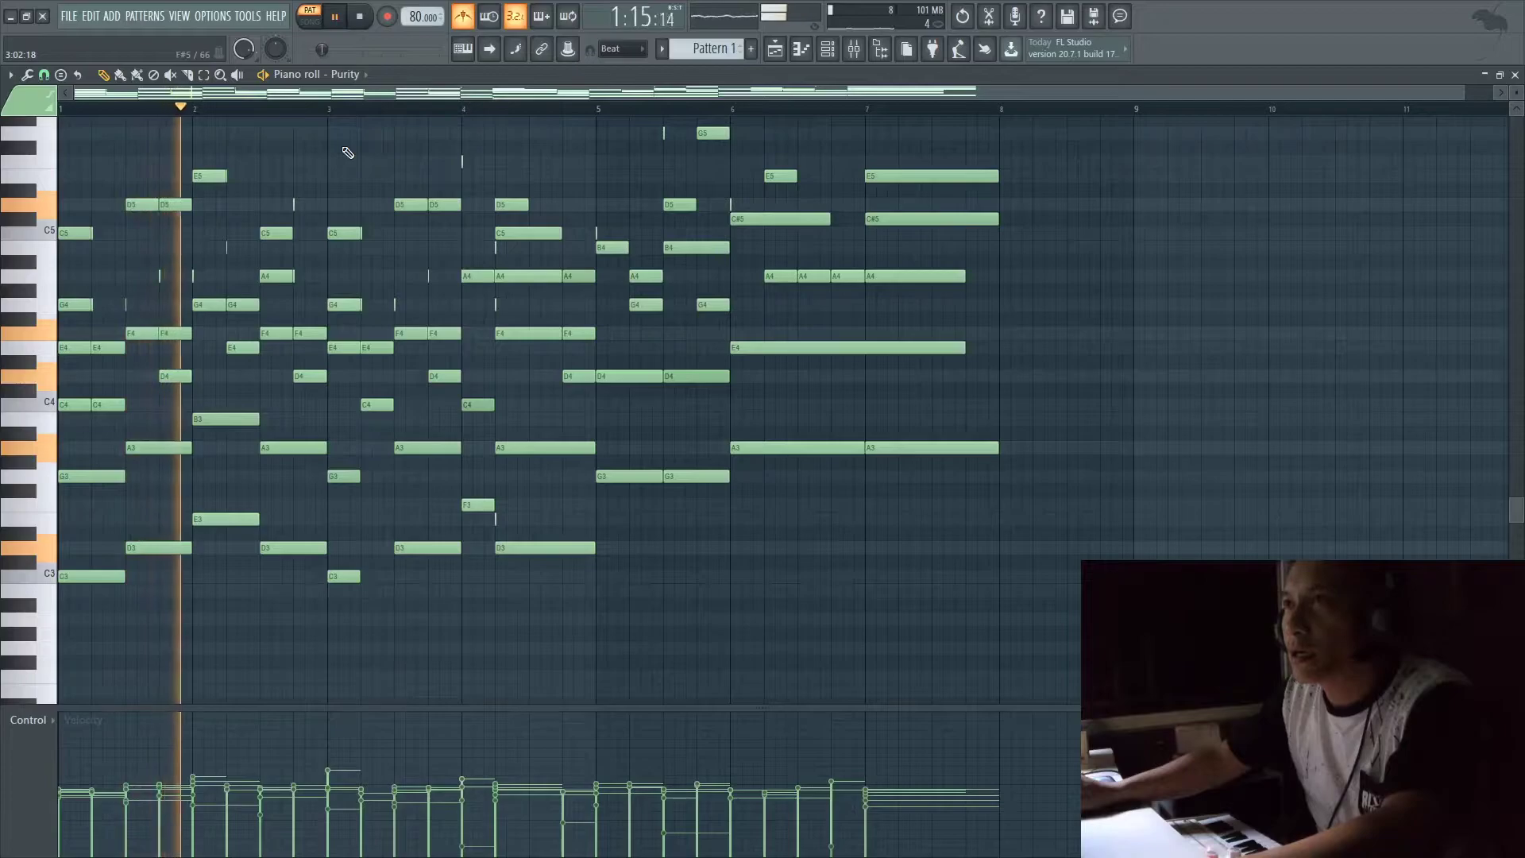
key(space)
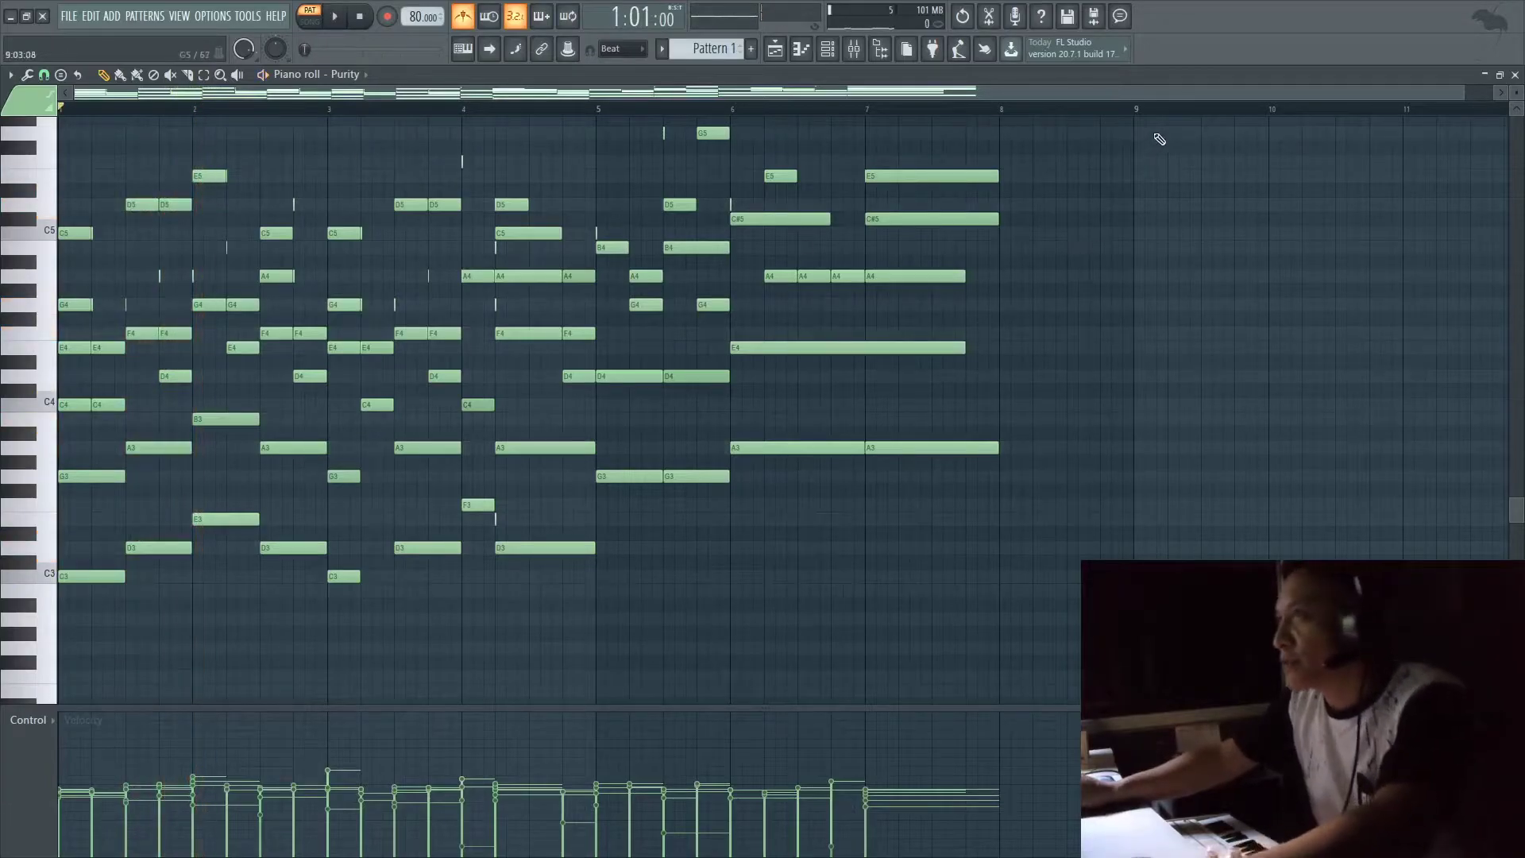
- Delete all notes of the second take, including the remaining high A5 note in bar 7
drag(1151, 139, 18, 603)
key(Delete)
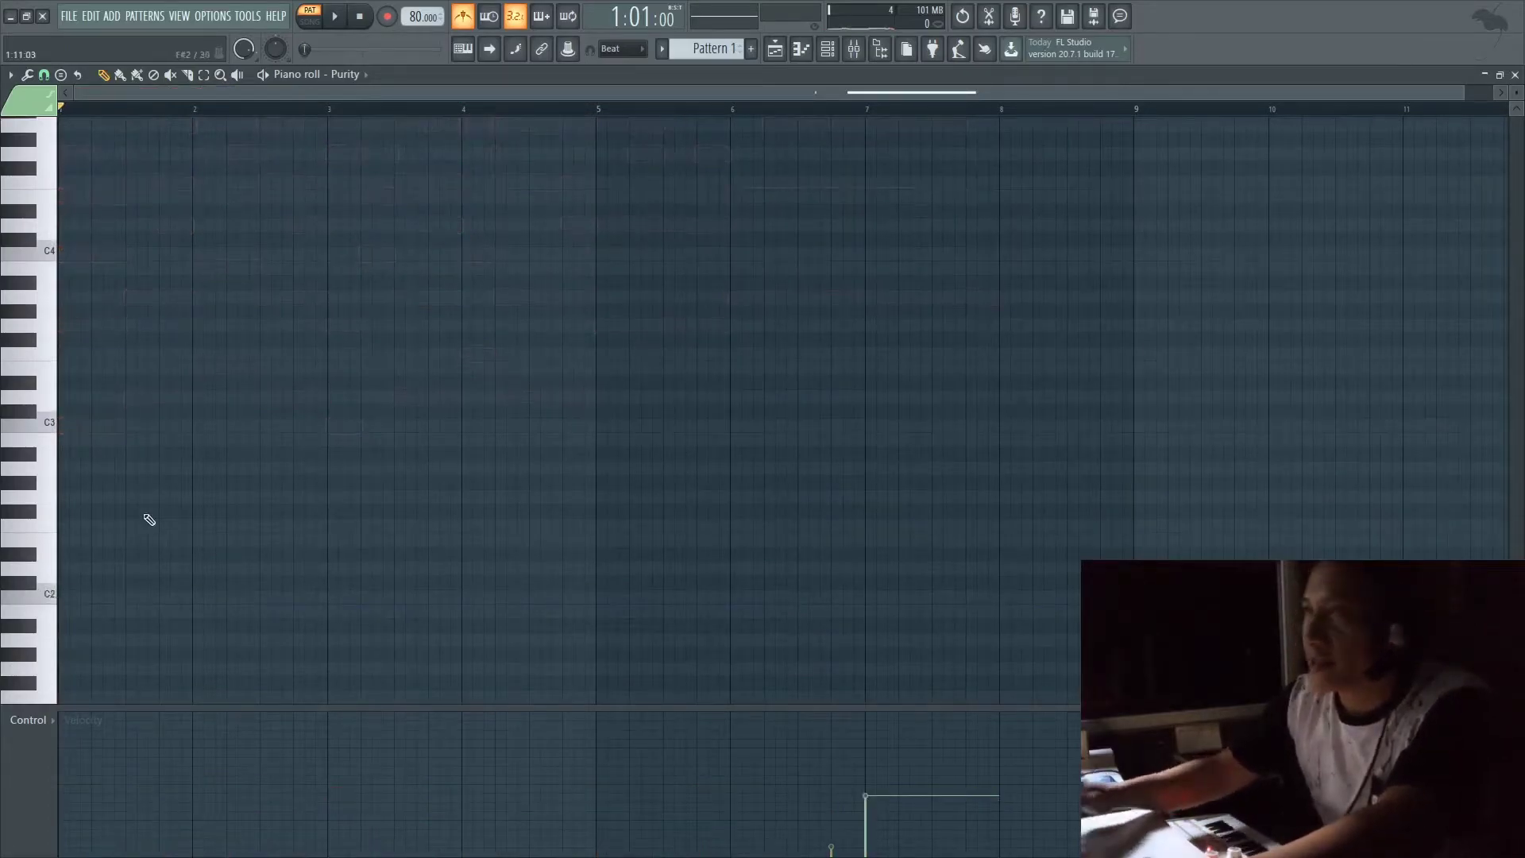
scroll(418, 510, up, 6)
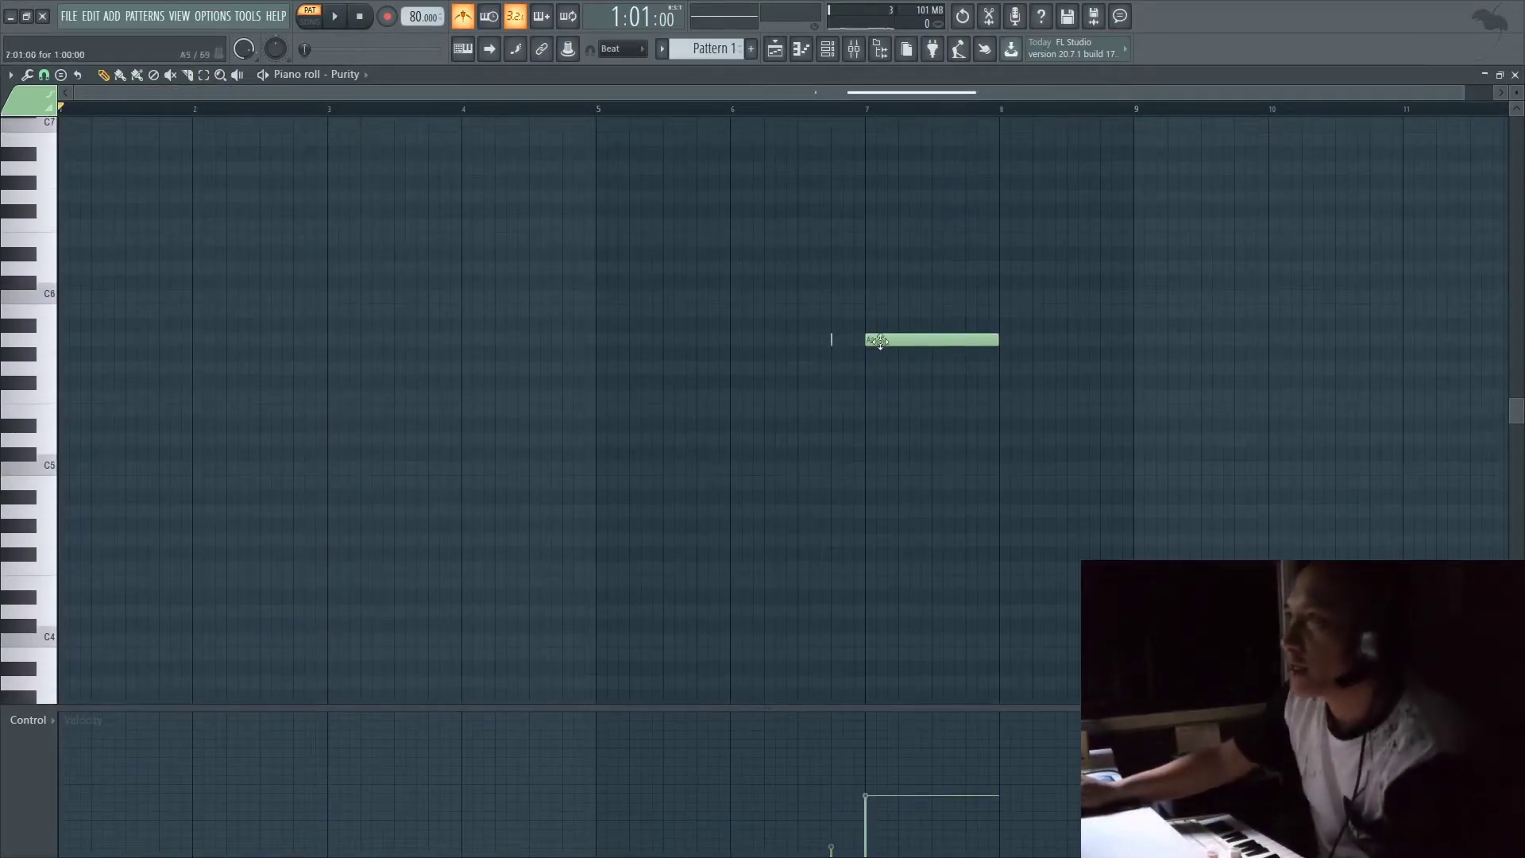
right_click(871, 342)
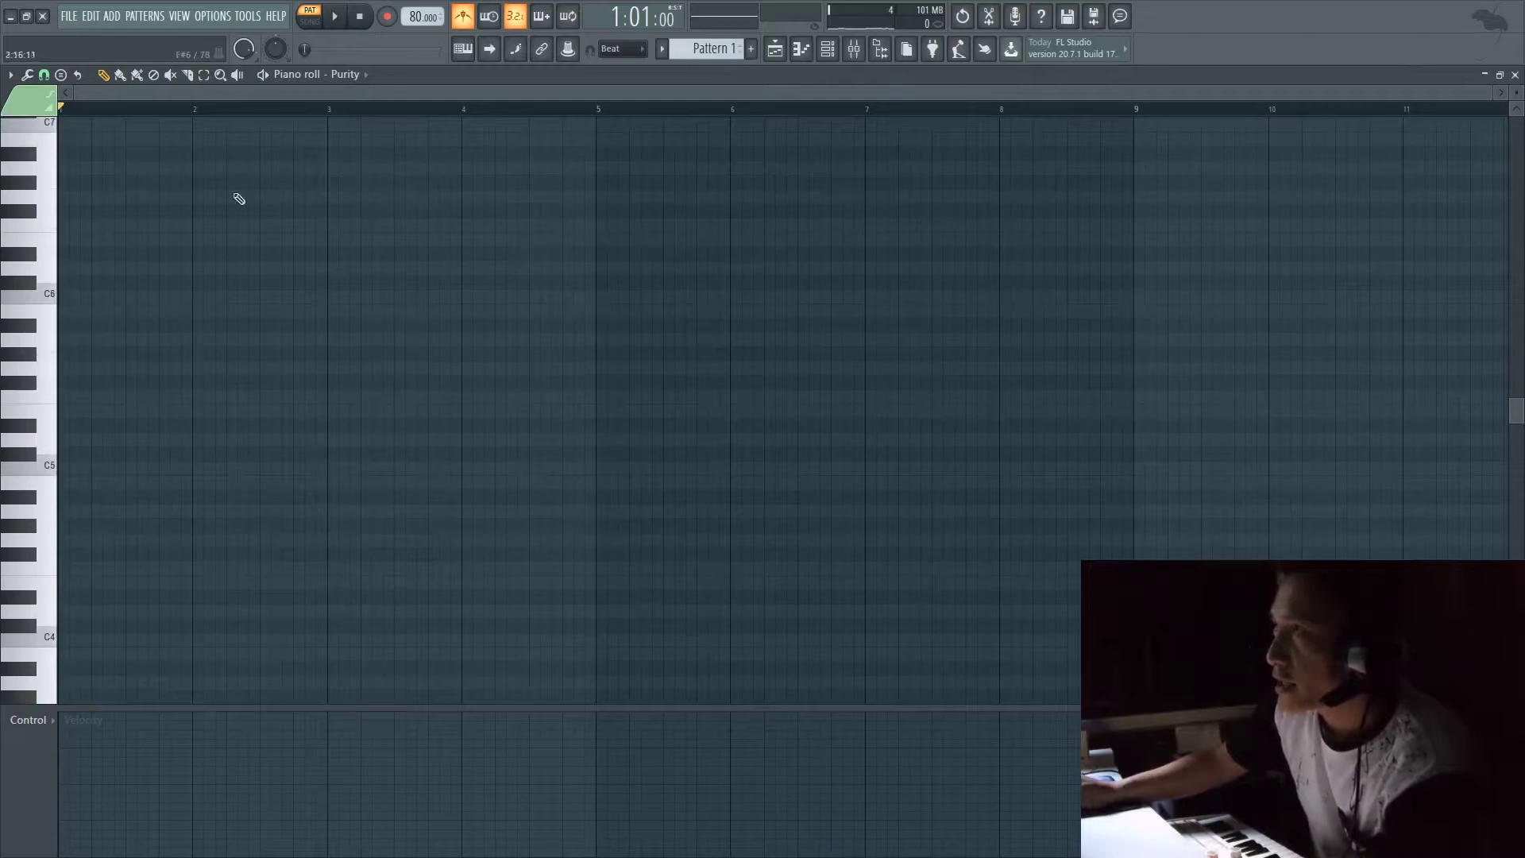
- View the piano roll quantizer's settings and close it without applying them
click(12, 76)
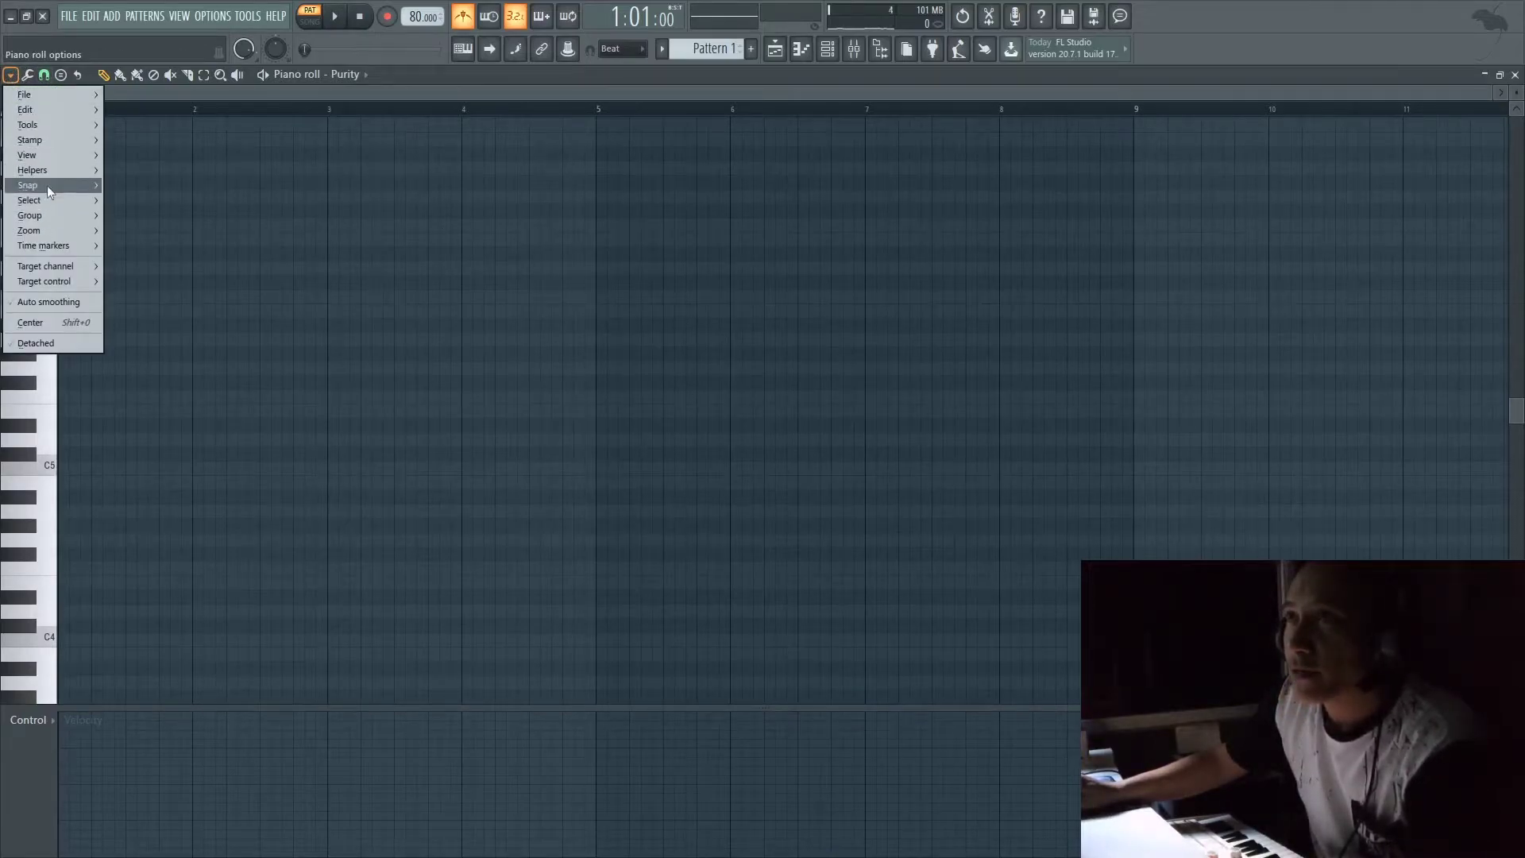
mouse_move(41, 125)
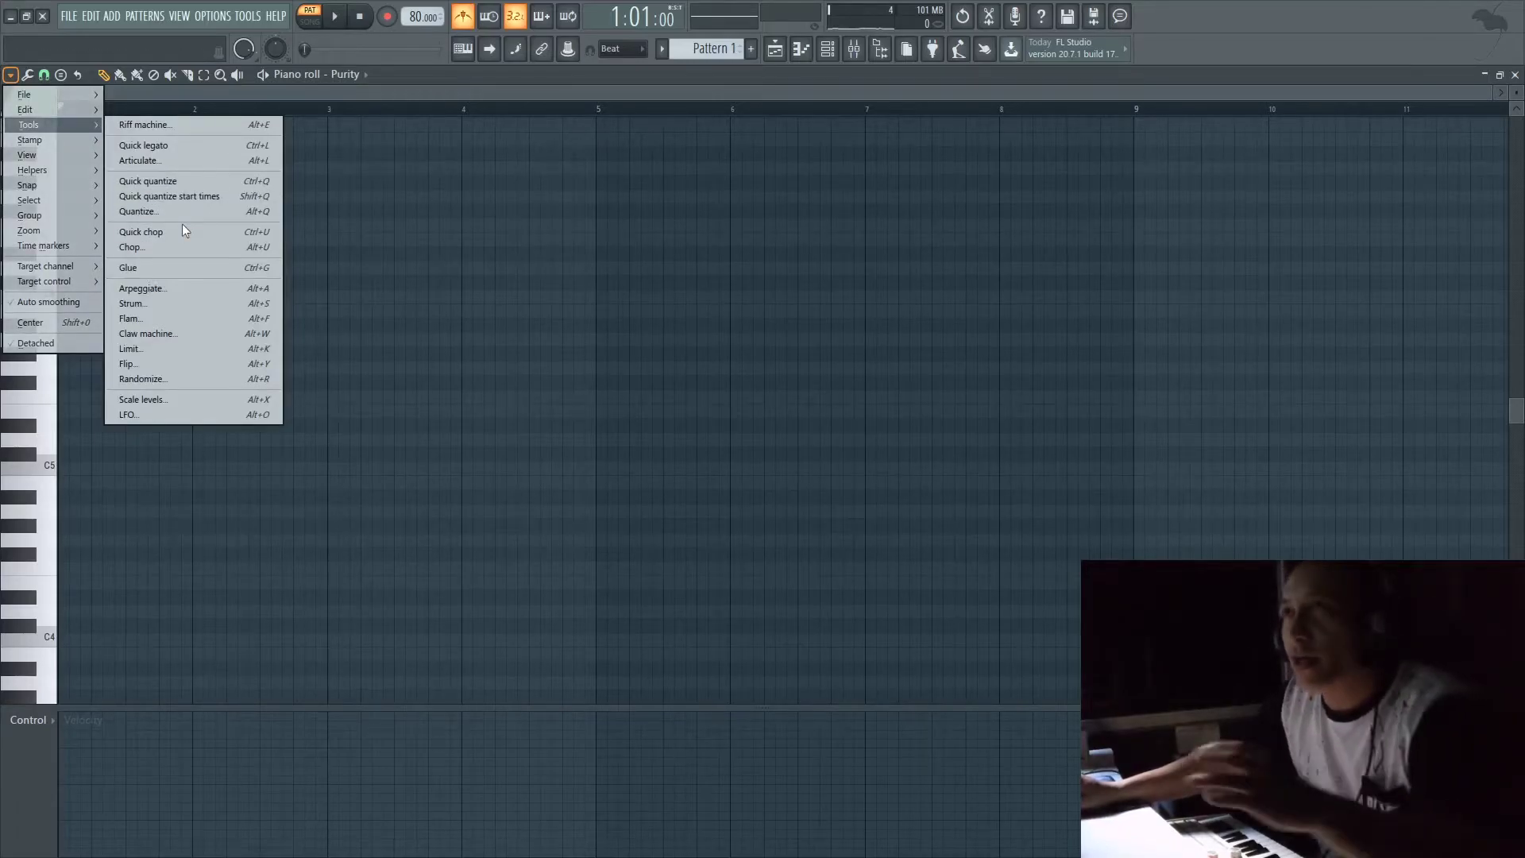
click(146, 212)
drag(695, 208, 556, 294)
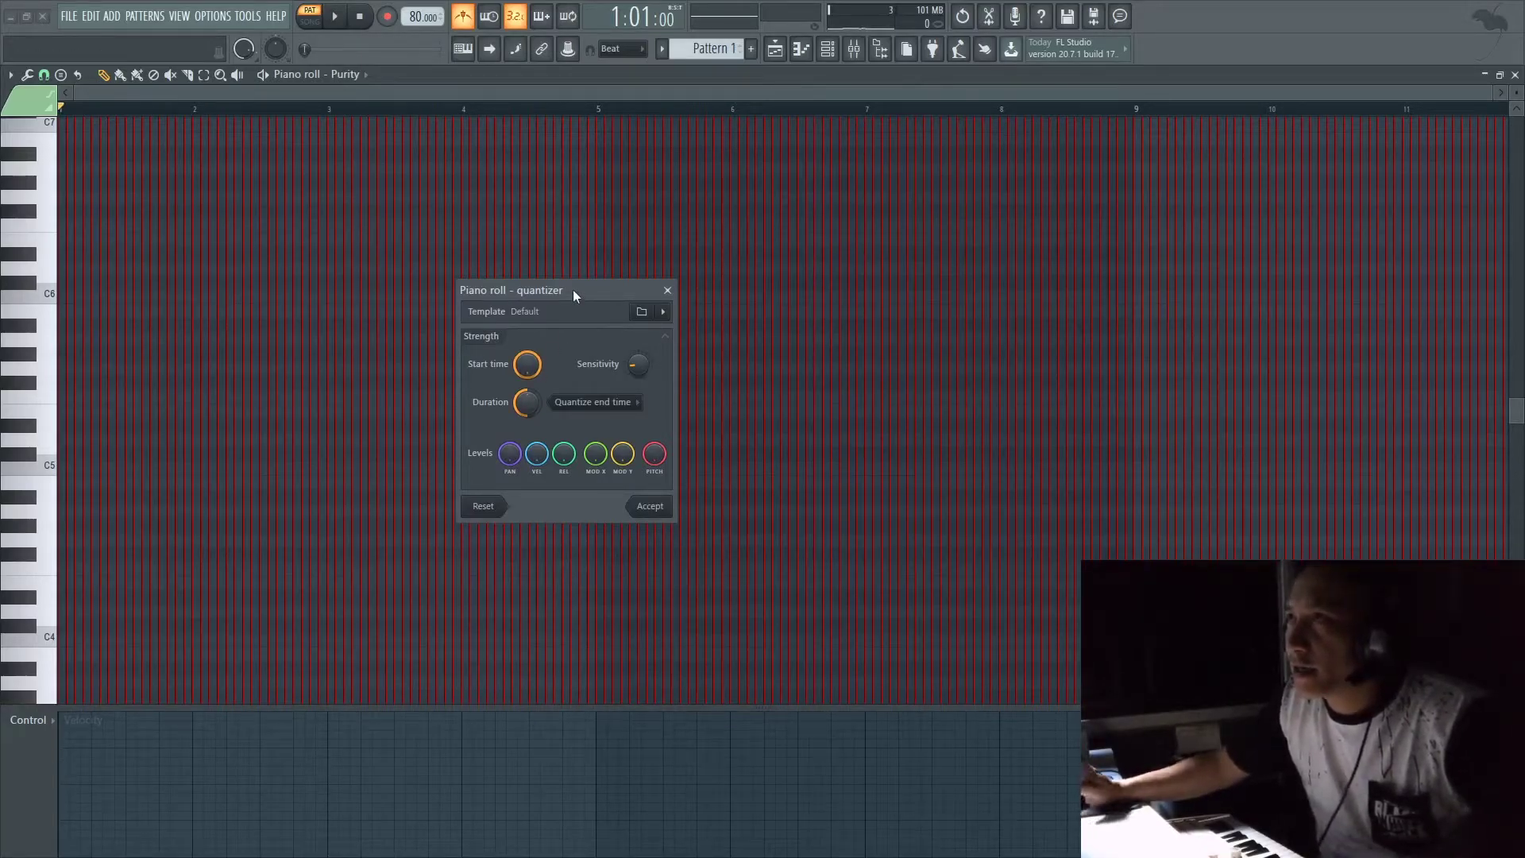
click(668, 291)
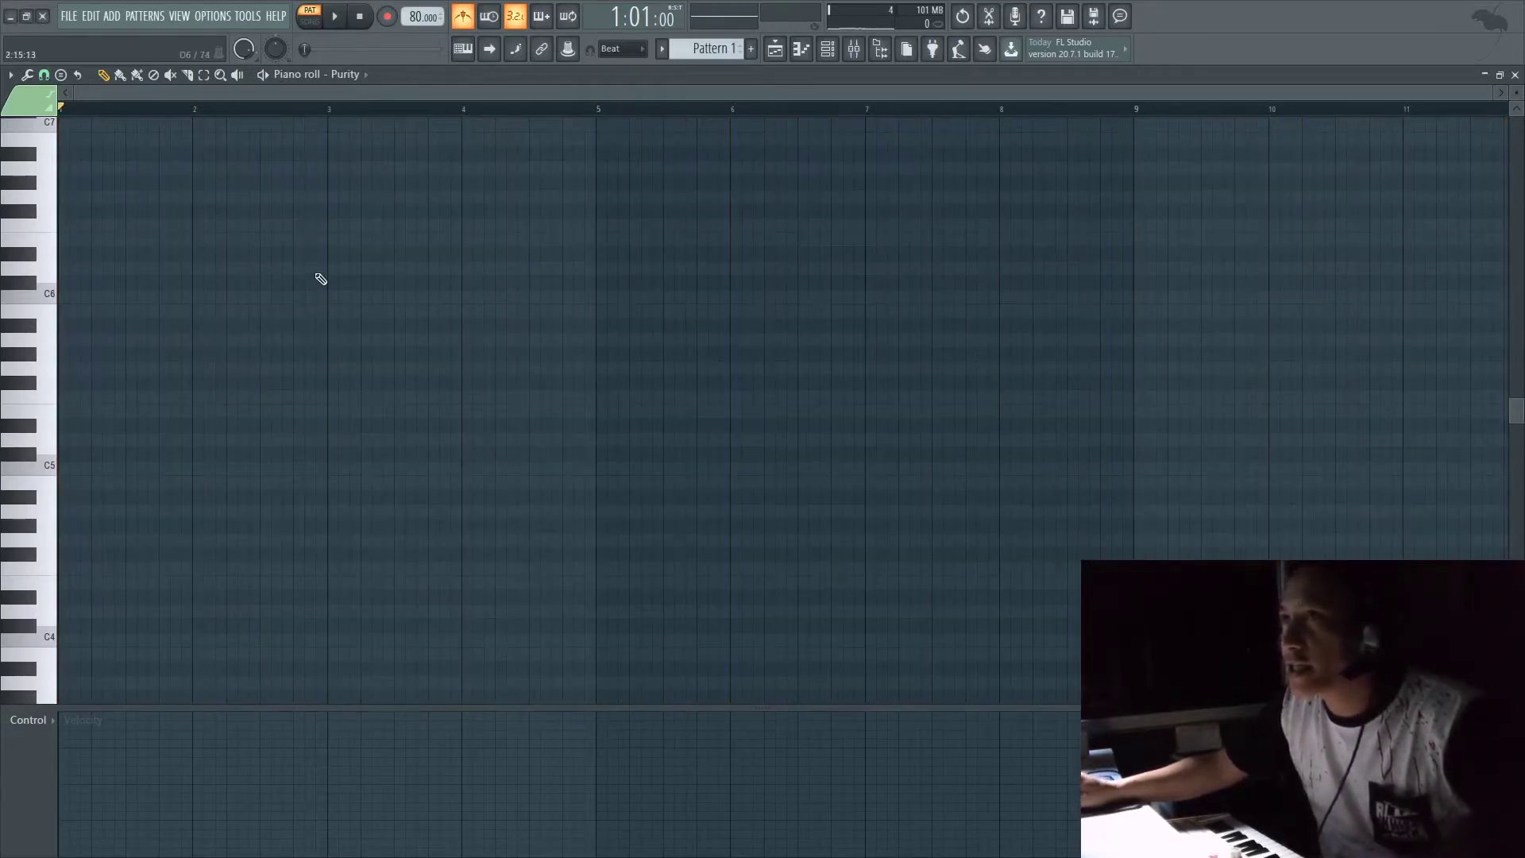
- Set the main snap, which governs recording quantization, to (none)
drag(227, 93, 189, 95)
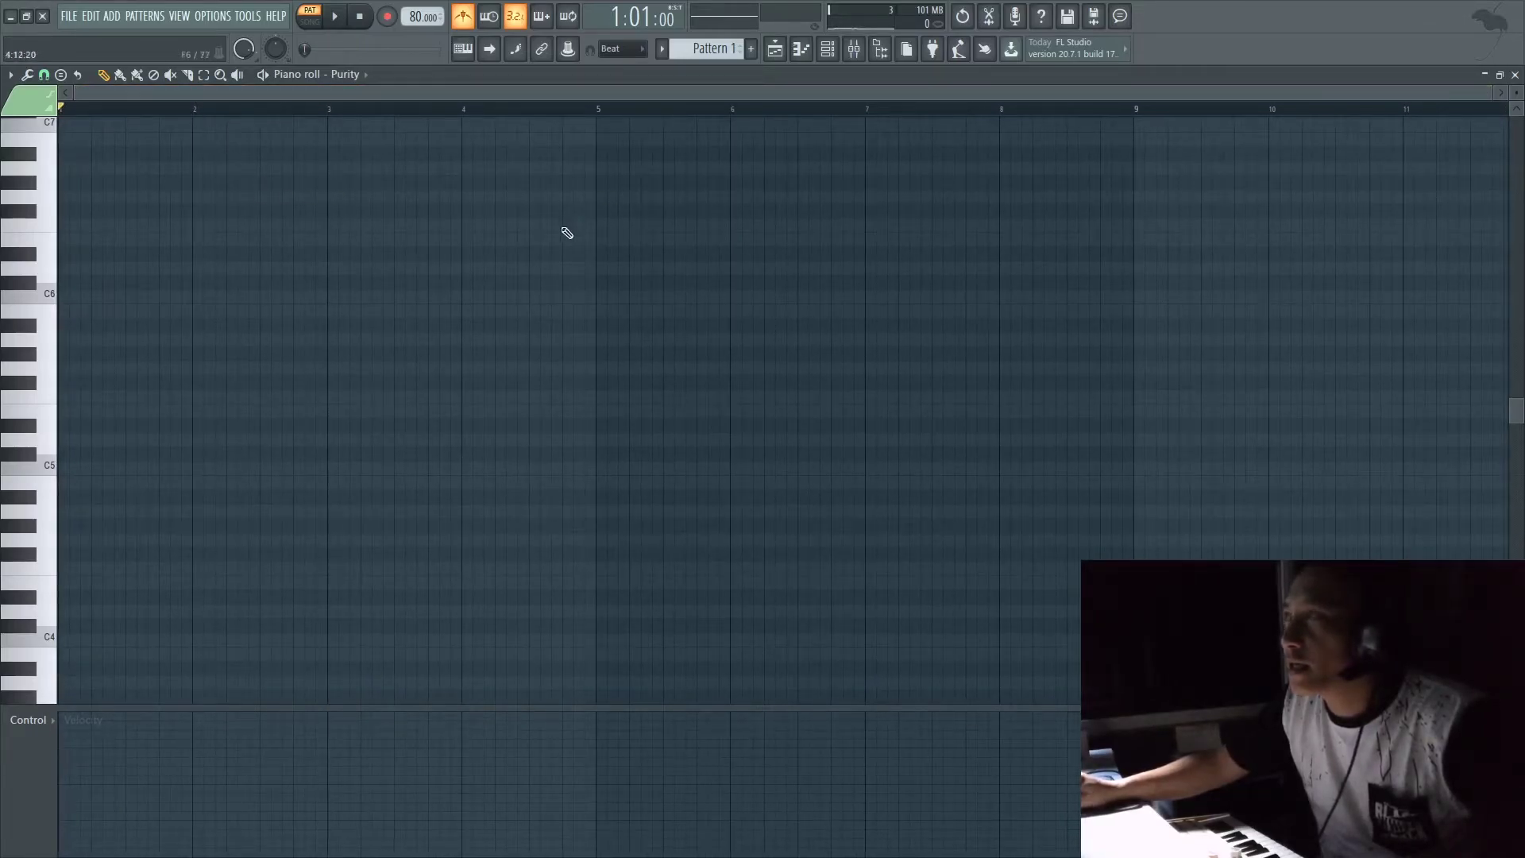
click(616, 50)
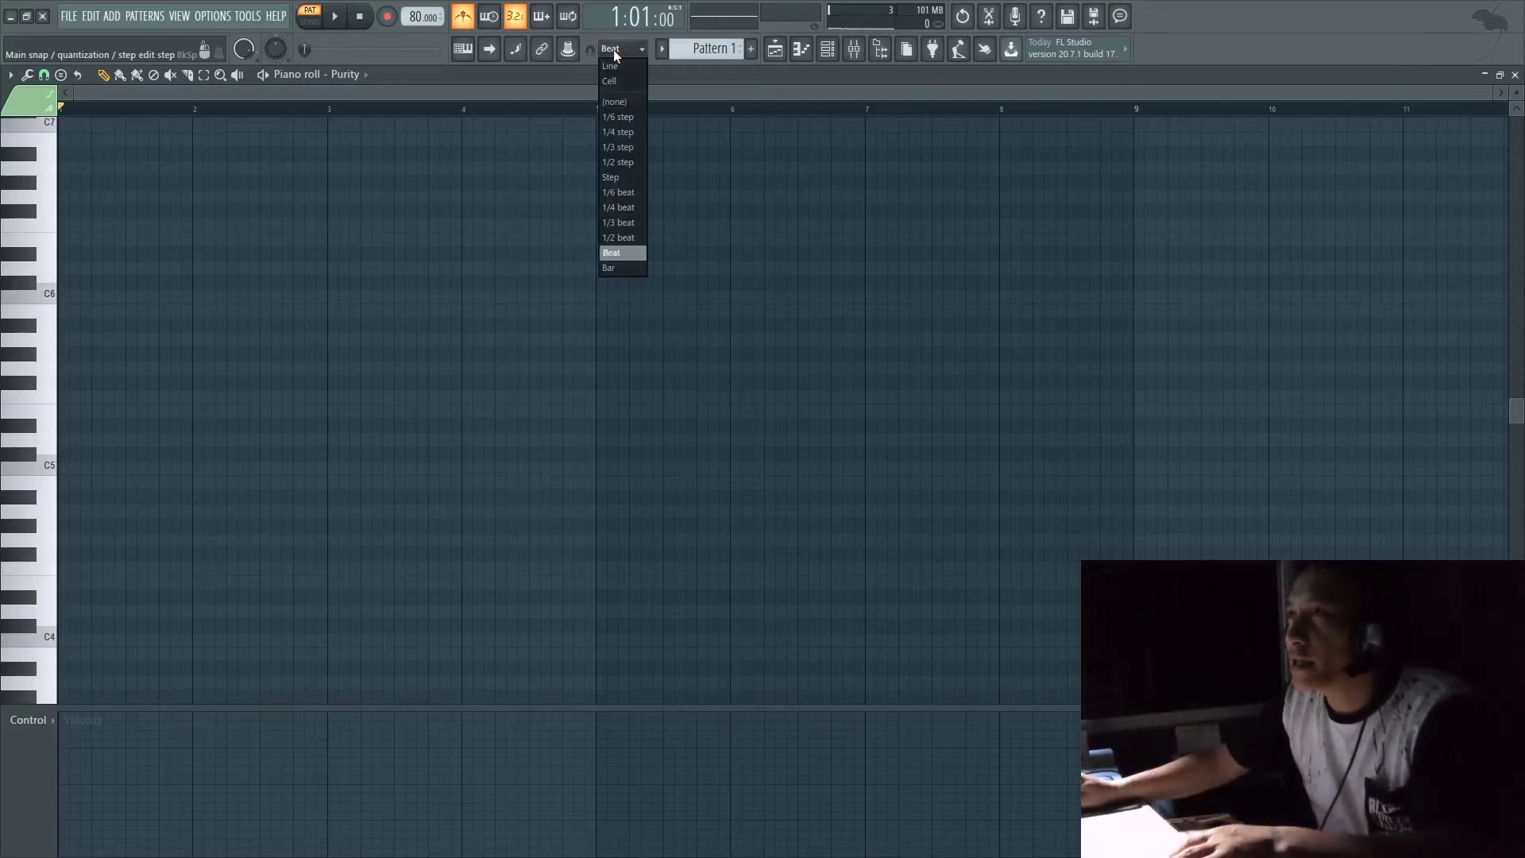
click(628, 104)
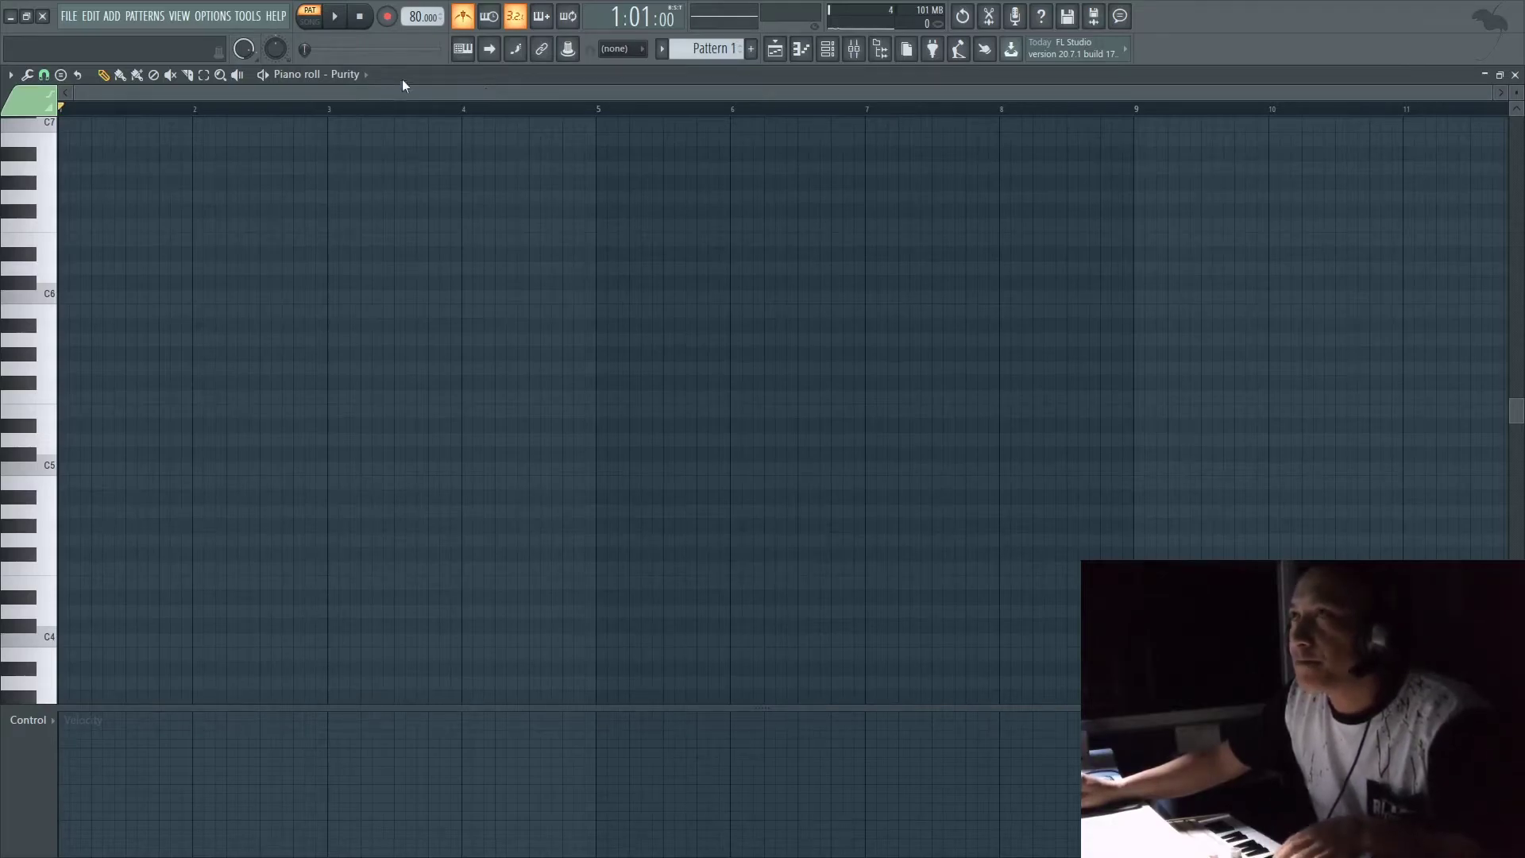
click(613, 49)
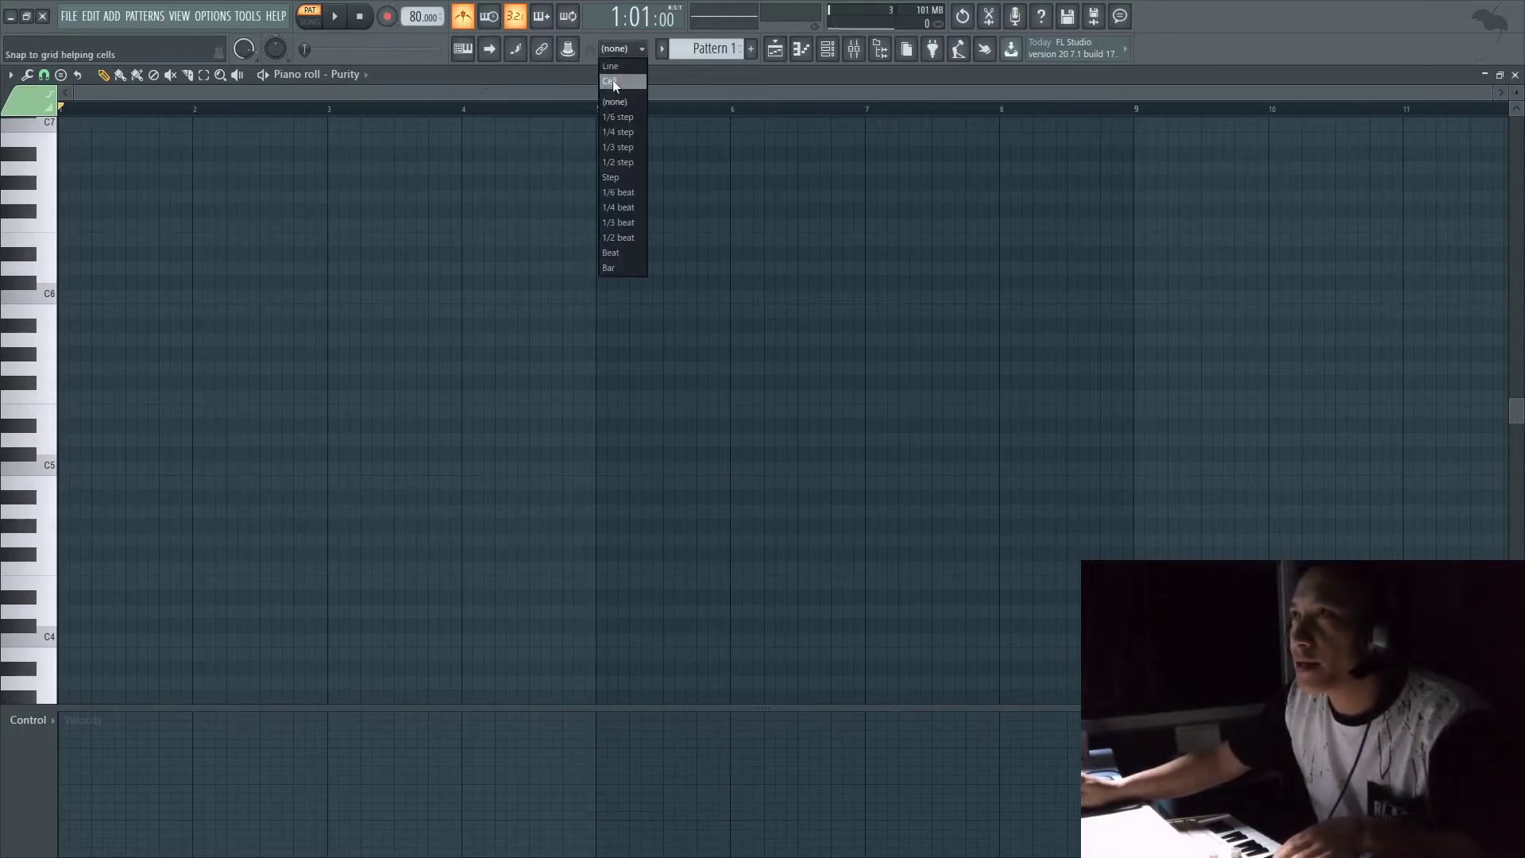
click(618, 104)
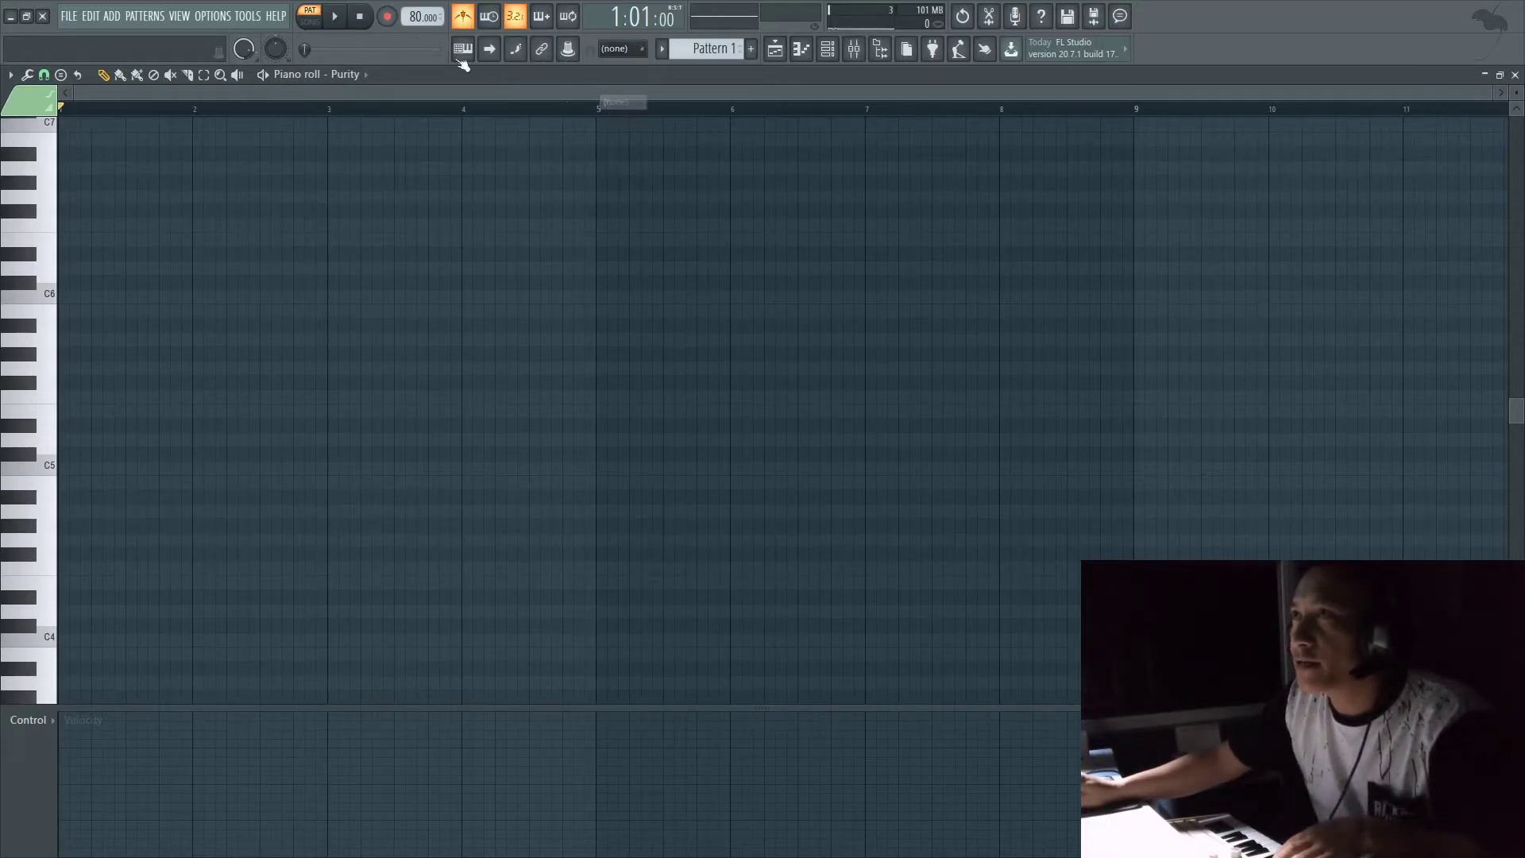
- Record a keyboard take of about six bars as notes and automation in the empty Purity piano roll
click(387, 17)
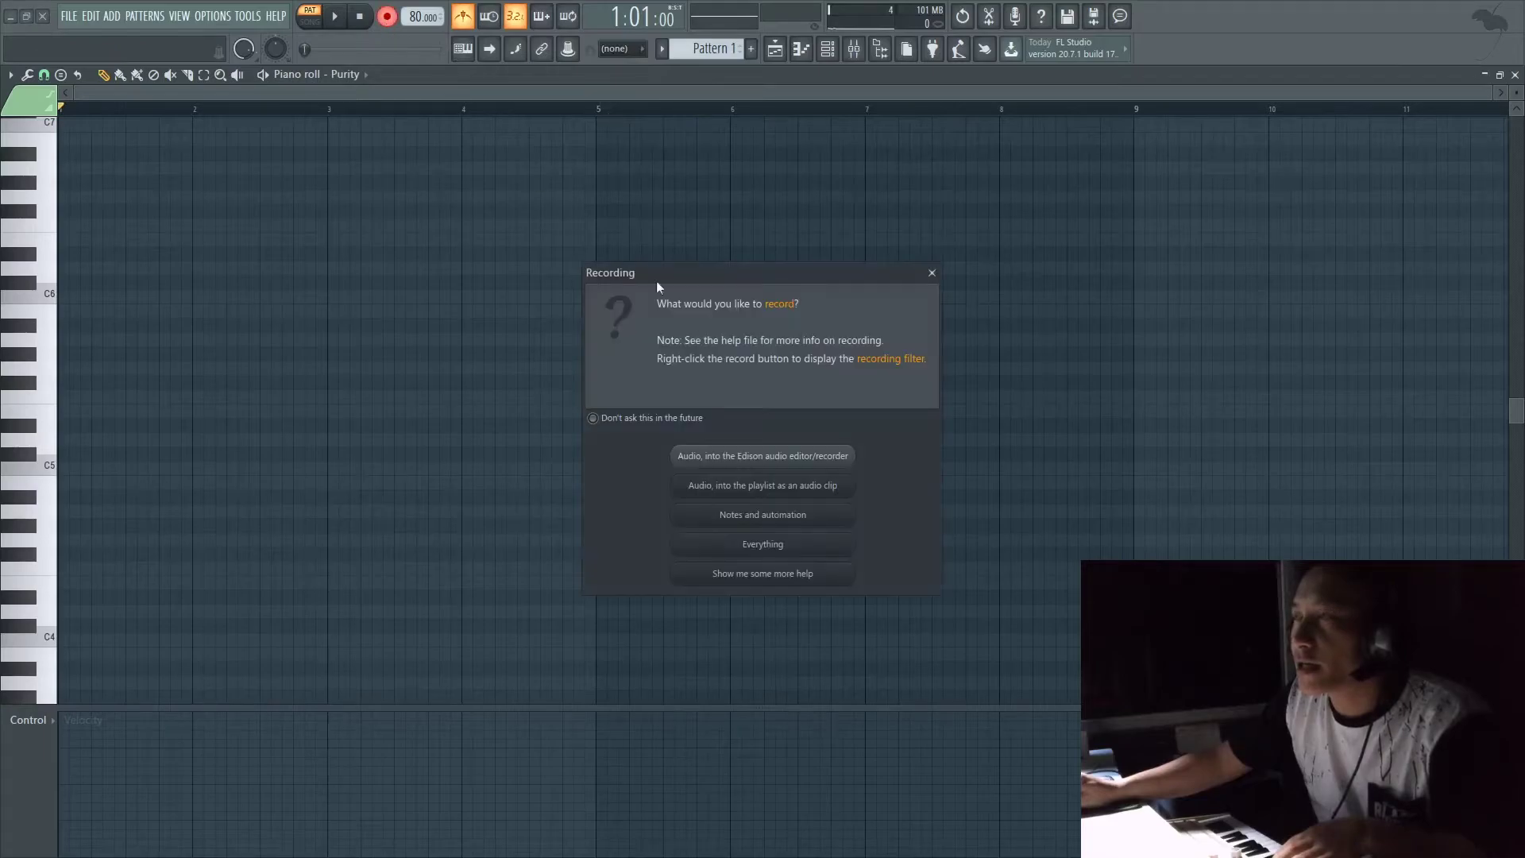
click(775, 518)
click(335, 18)
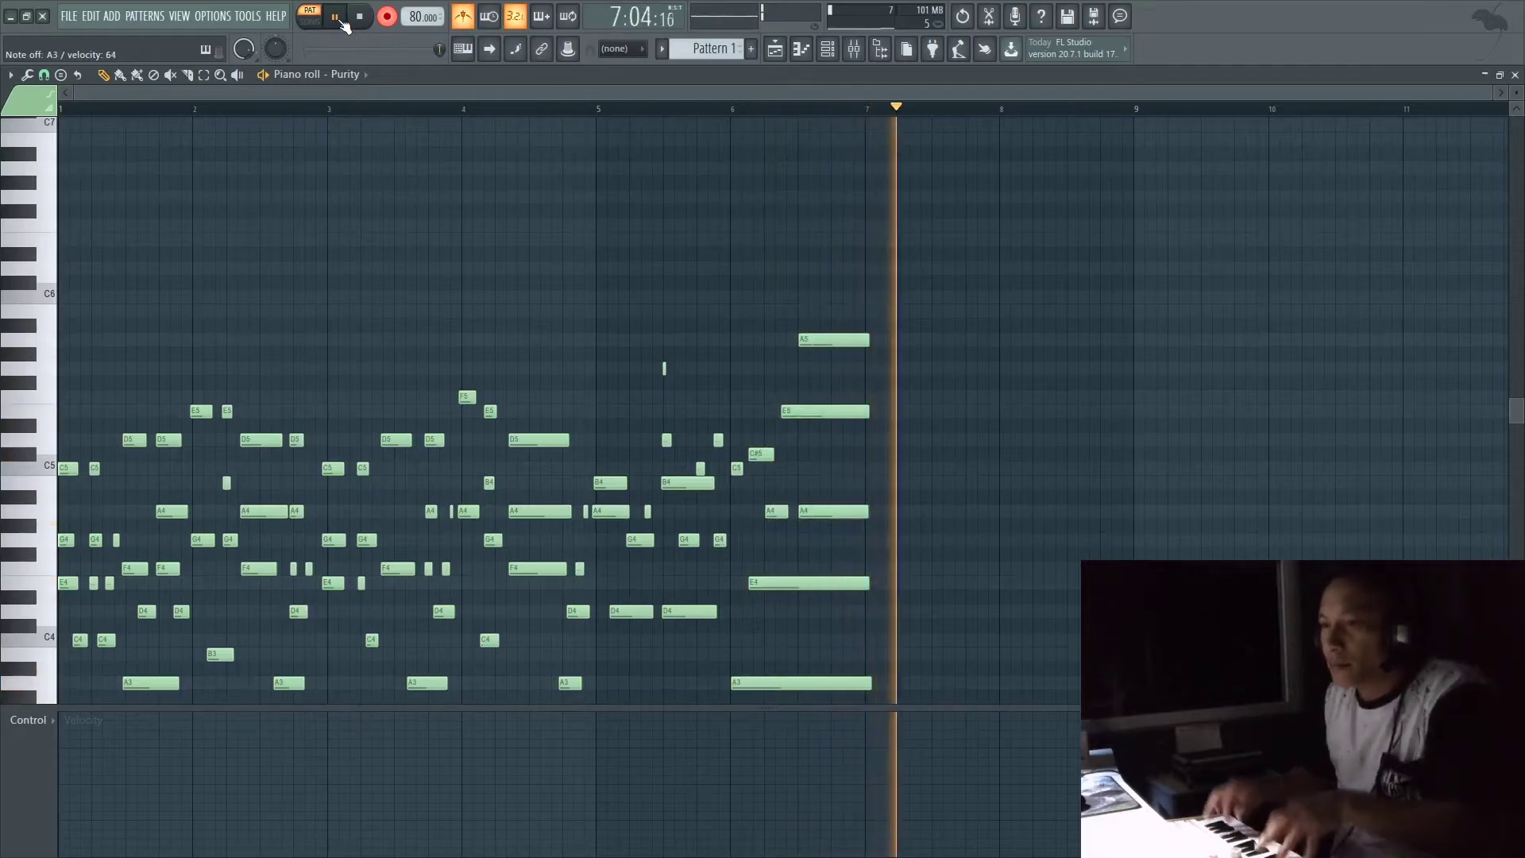
key(space)
- Turn off recording and play back the new take from the start through bar 6
scroll(416, 157, down, 5)
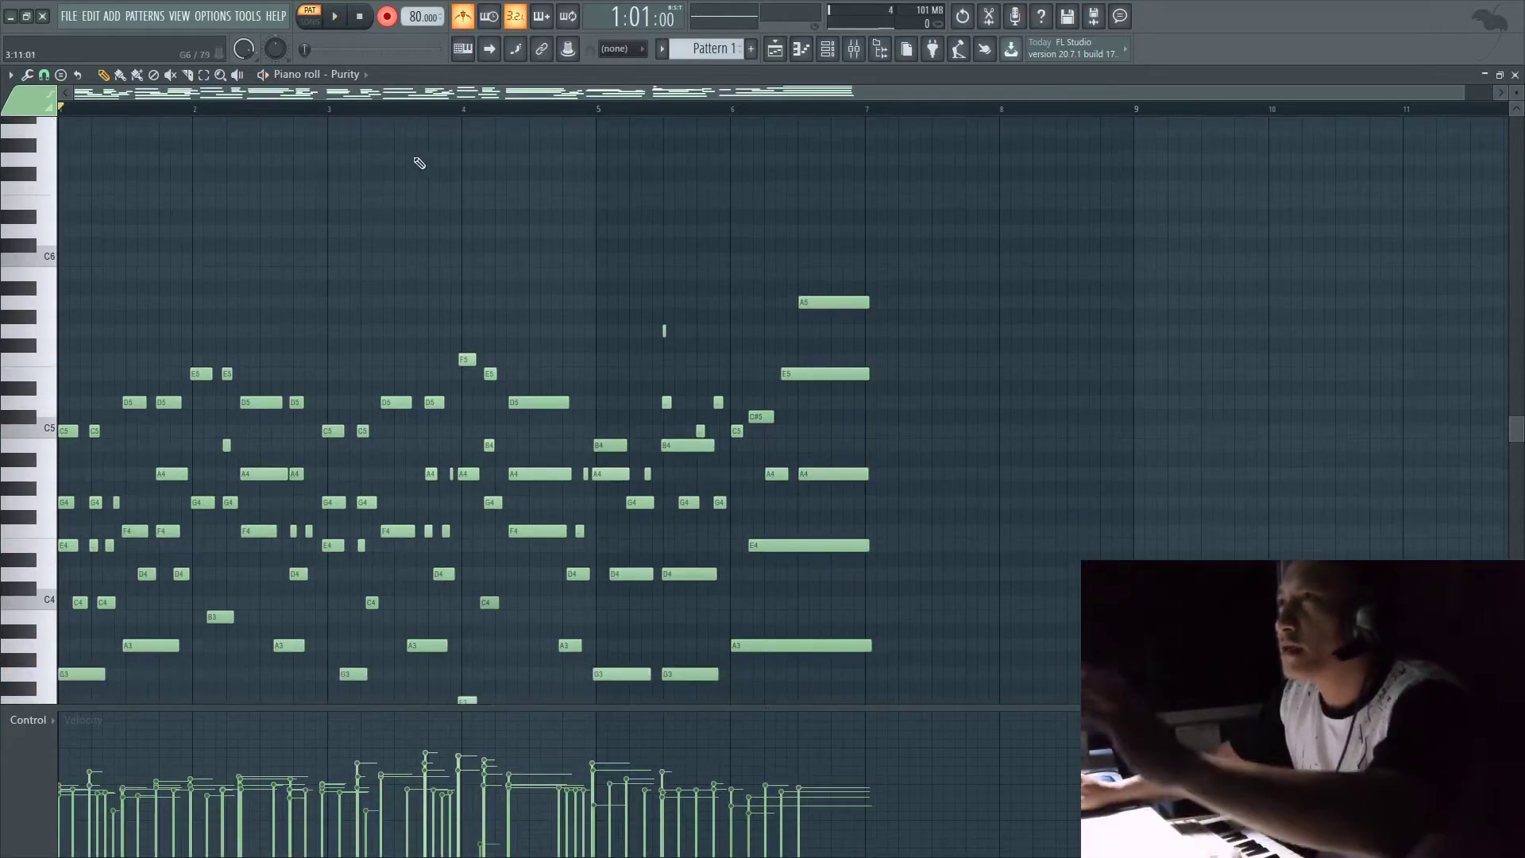
scroll(440, 188, down, 3)
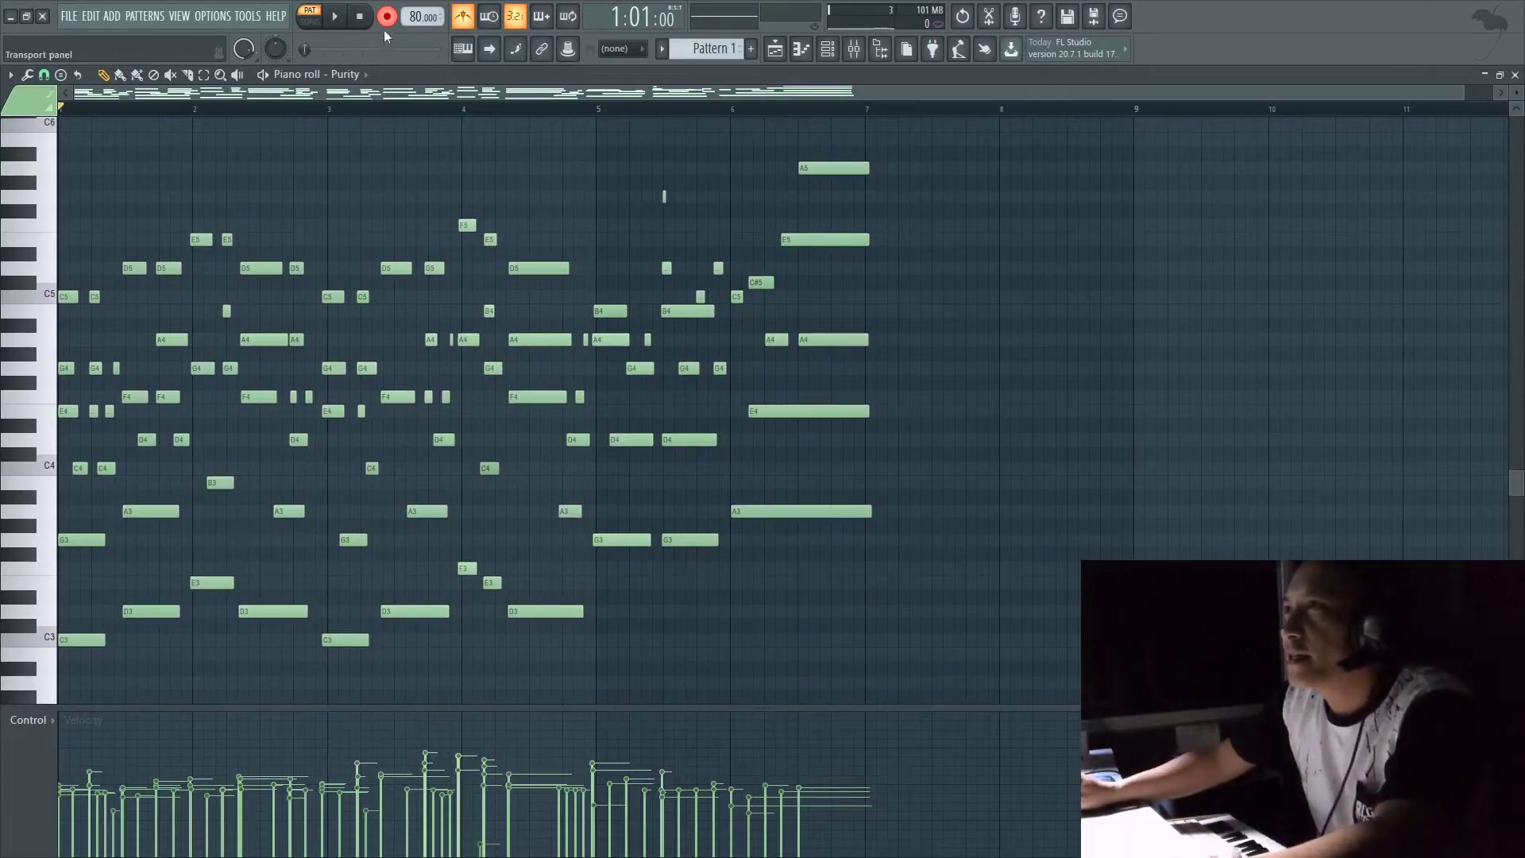
key(space)
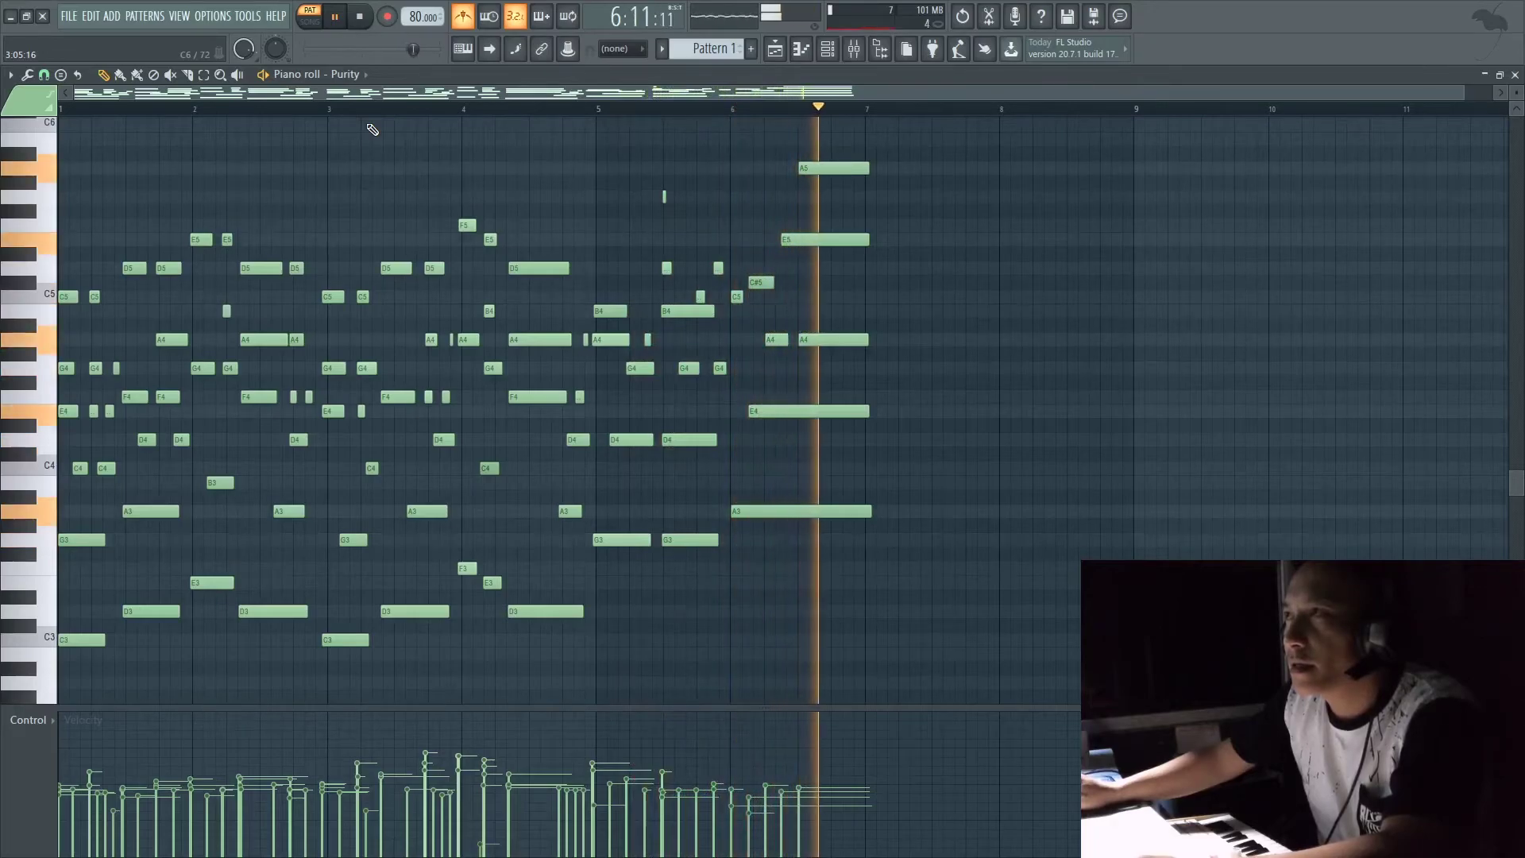
key(space)
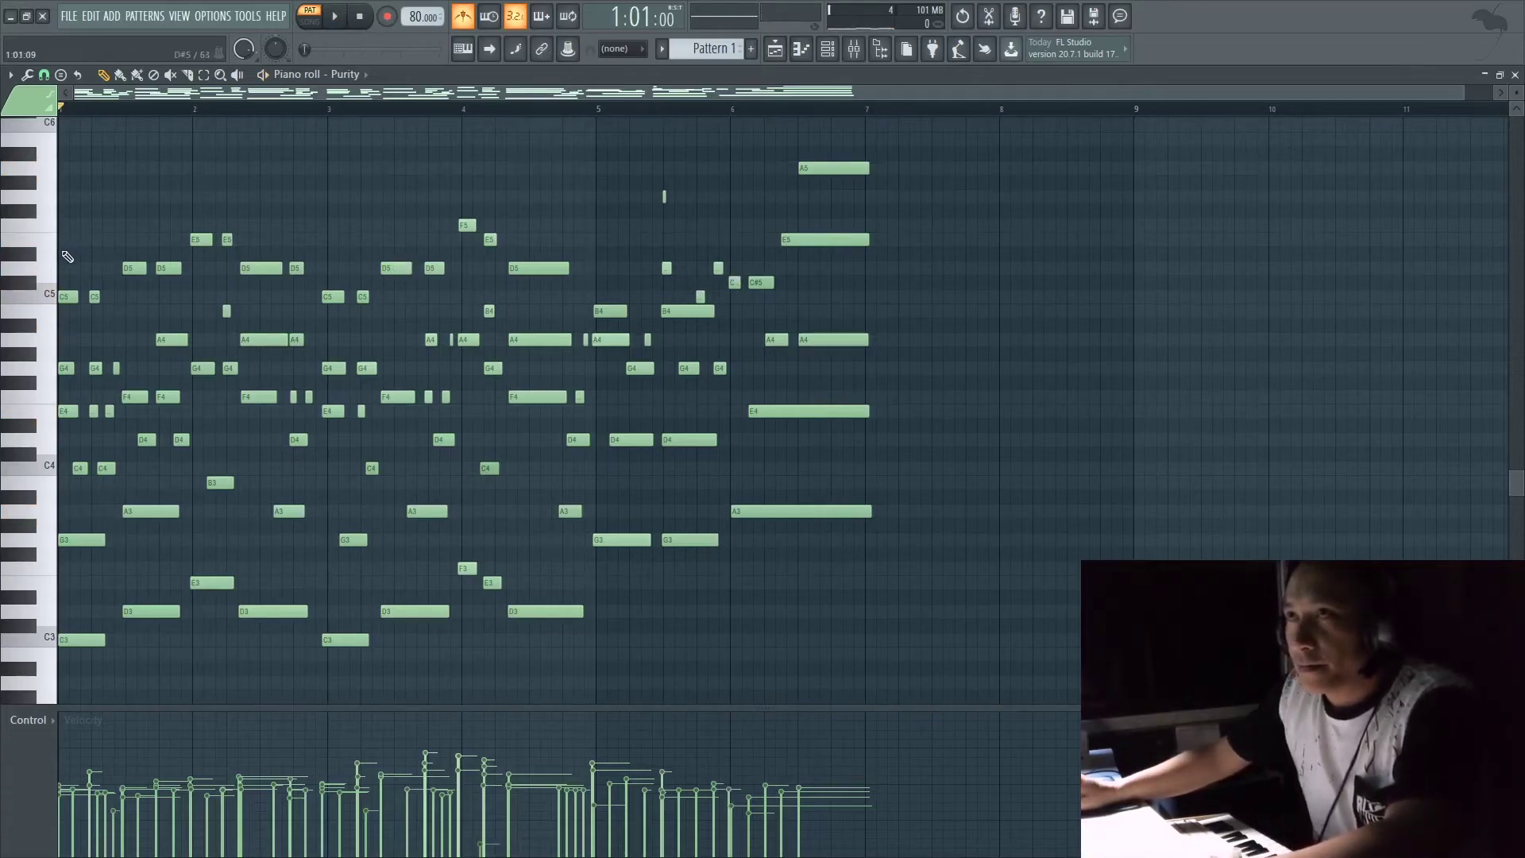
- Check the main snap options, keeping (none) selected
scroll(67, 257, up, 4)
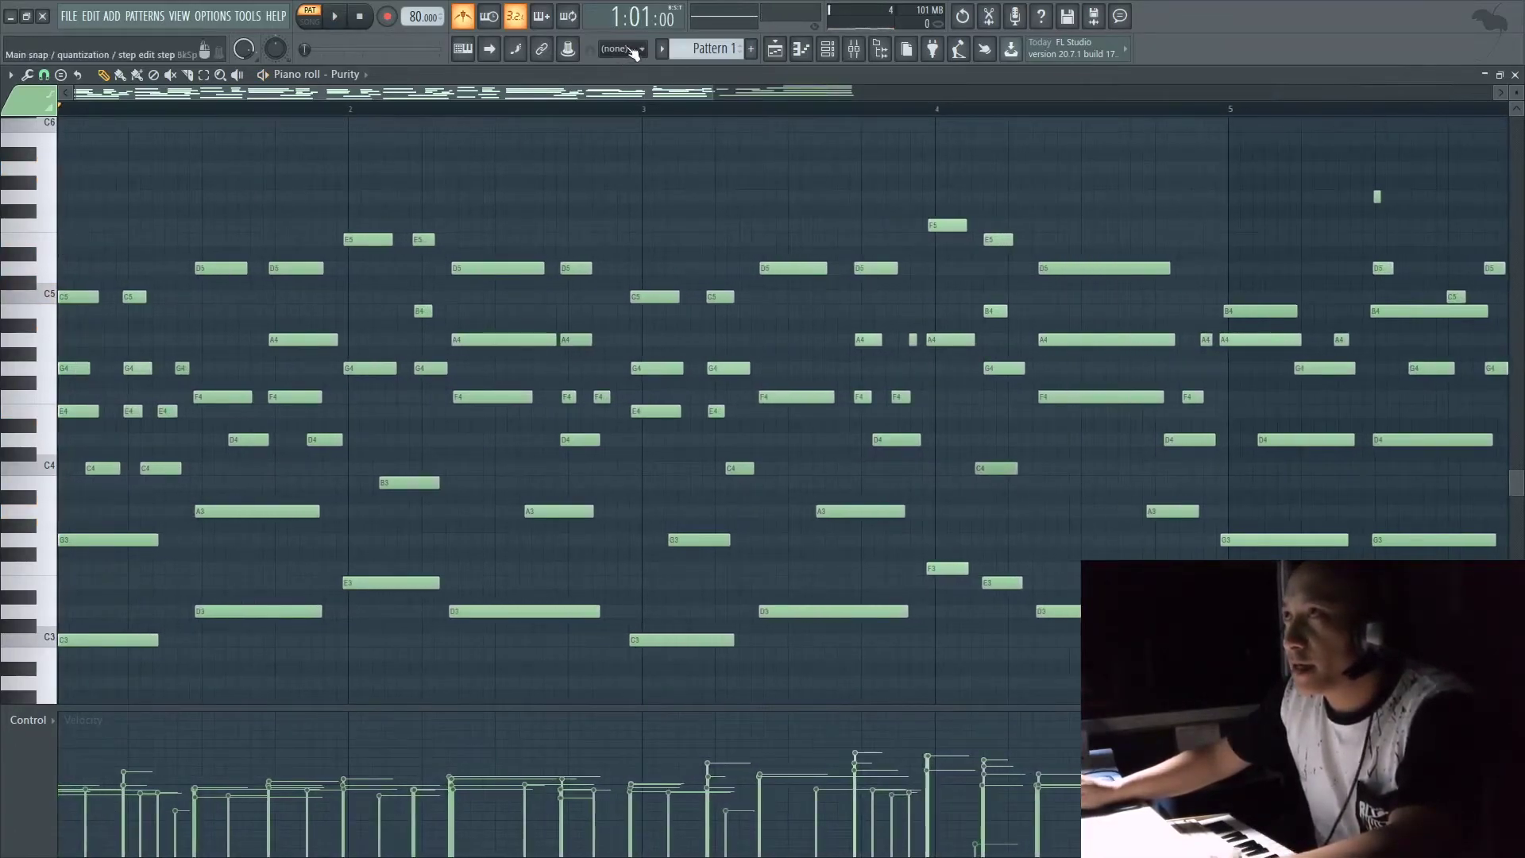
click(631, 50)
click(627, 103)
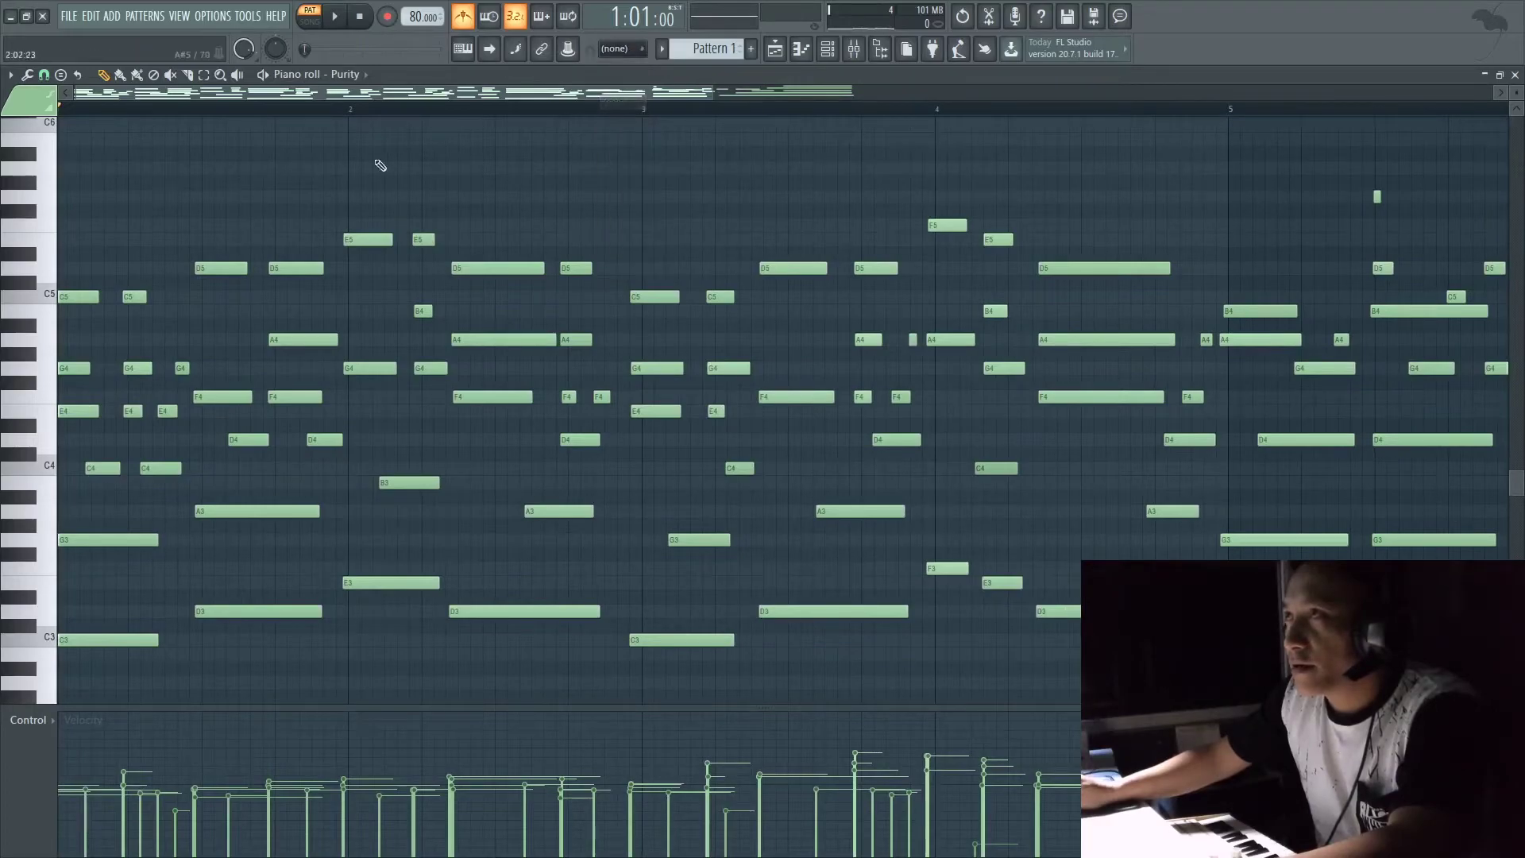
- Examine how the recorded note starts line up with the grid and bar lines across bars 1 to 5
scroll(341, 178, down, 3)
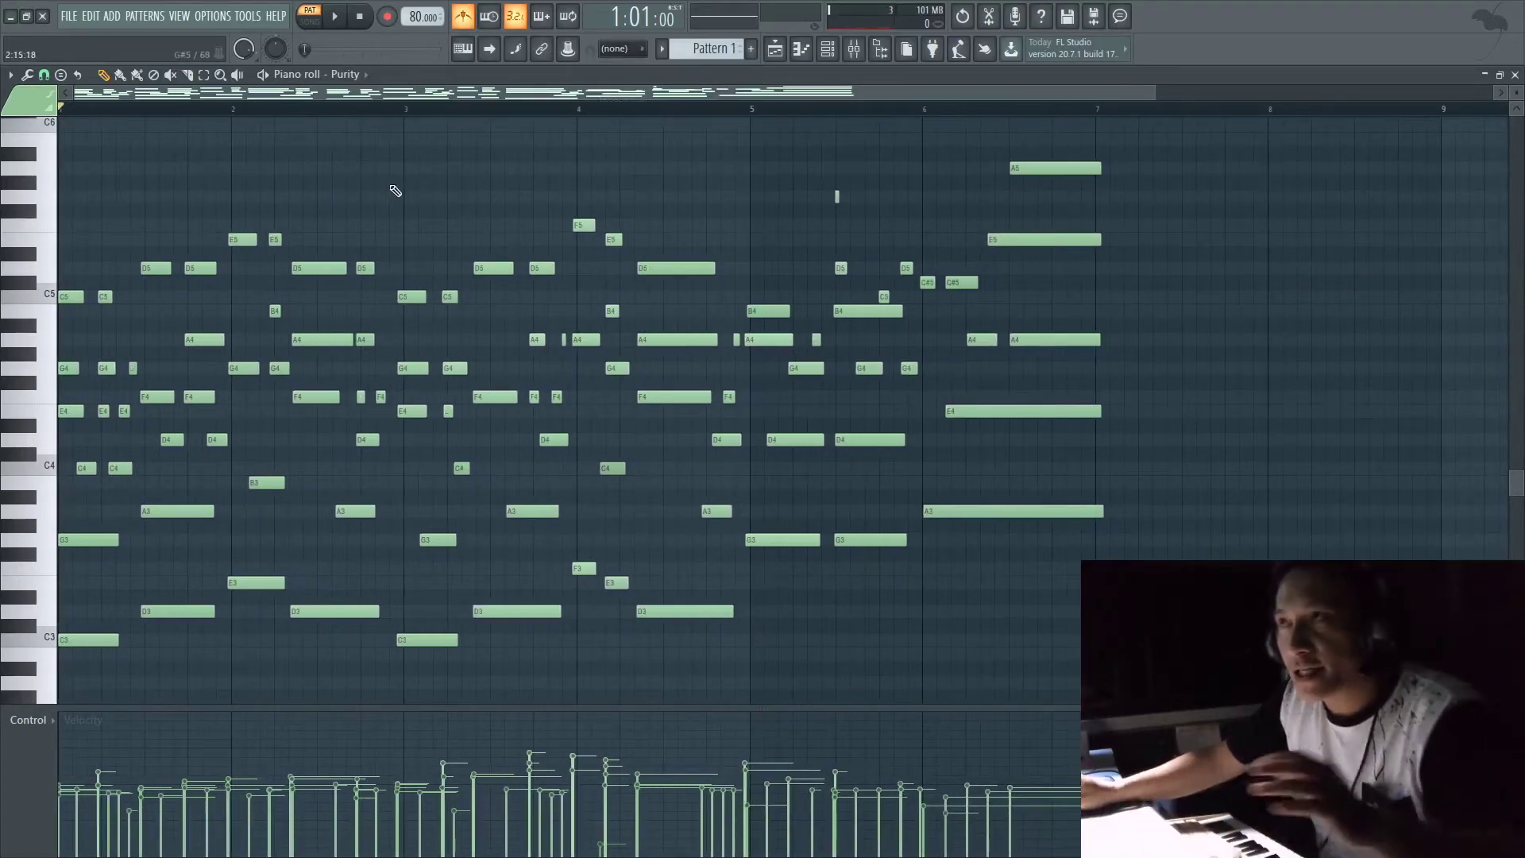
scroll(121, 241, up, 6)
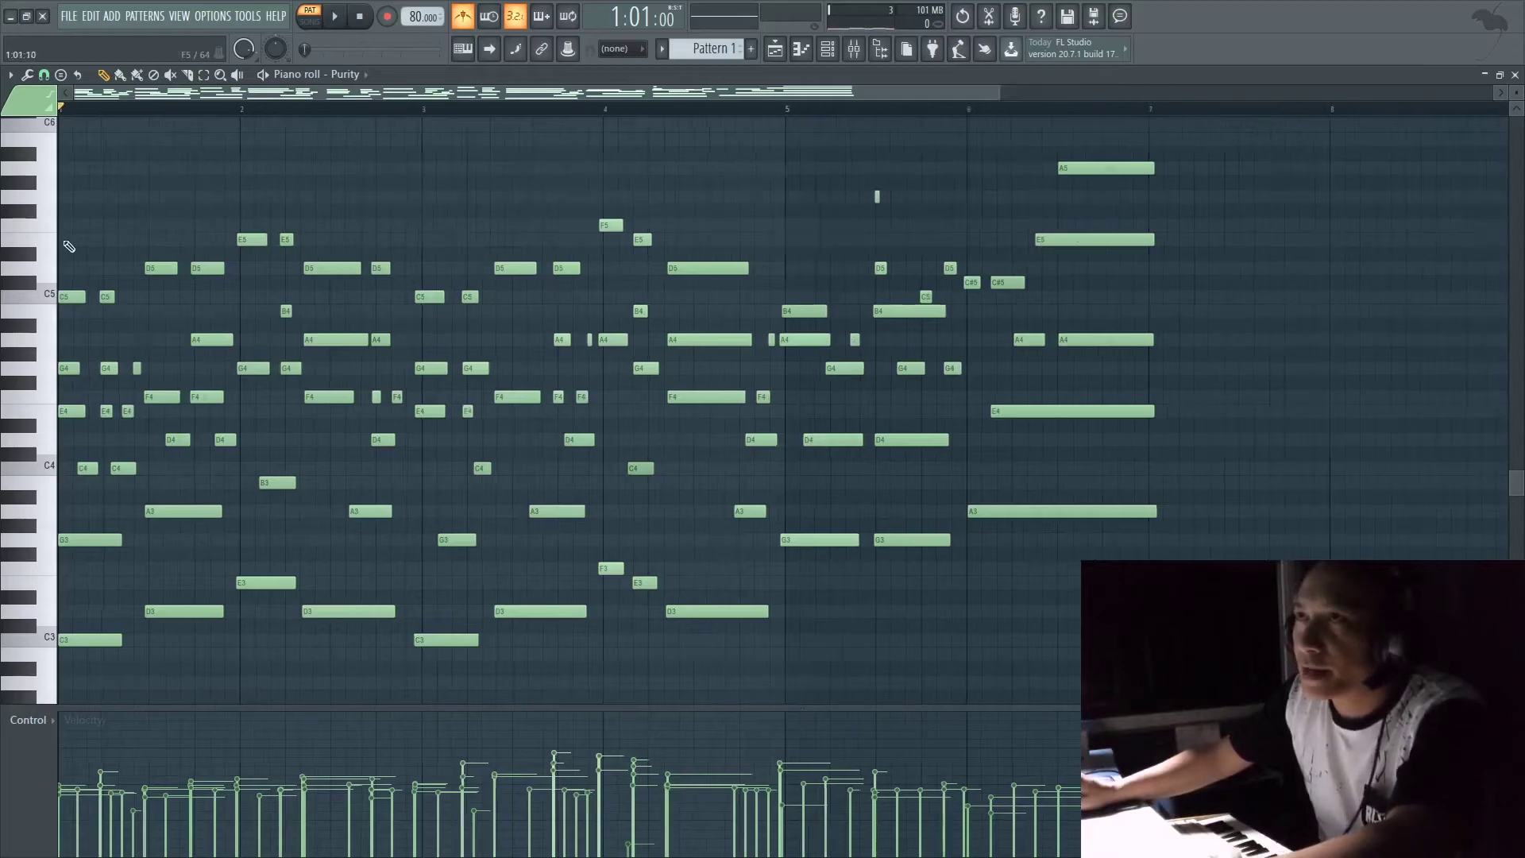
drag(127, 96, 95, 113)
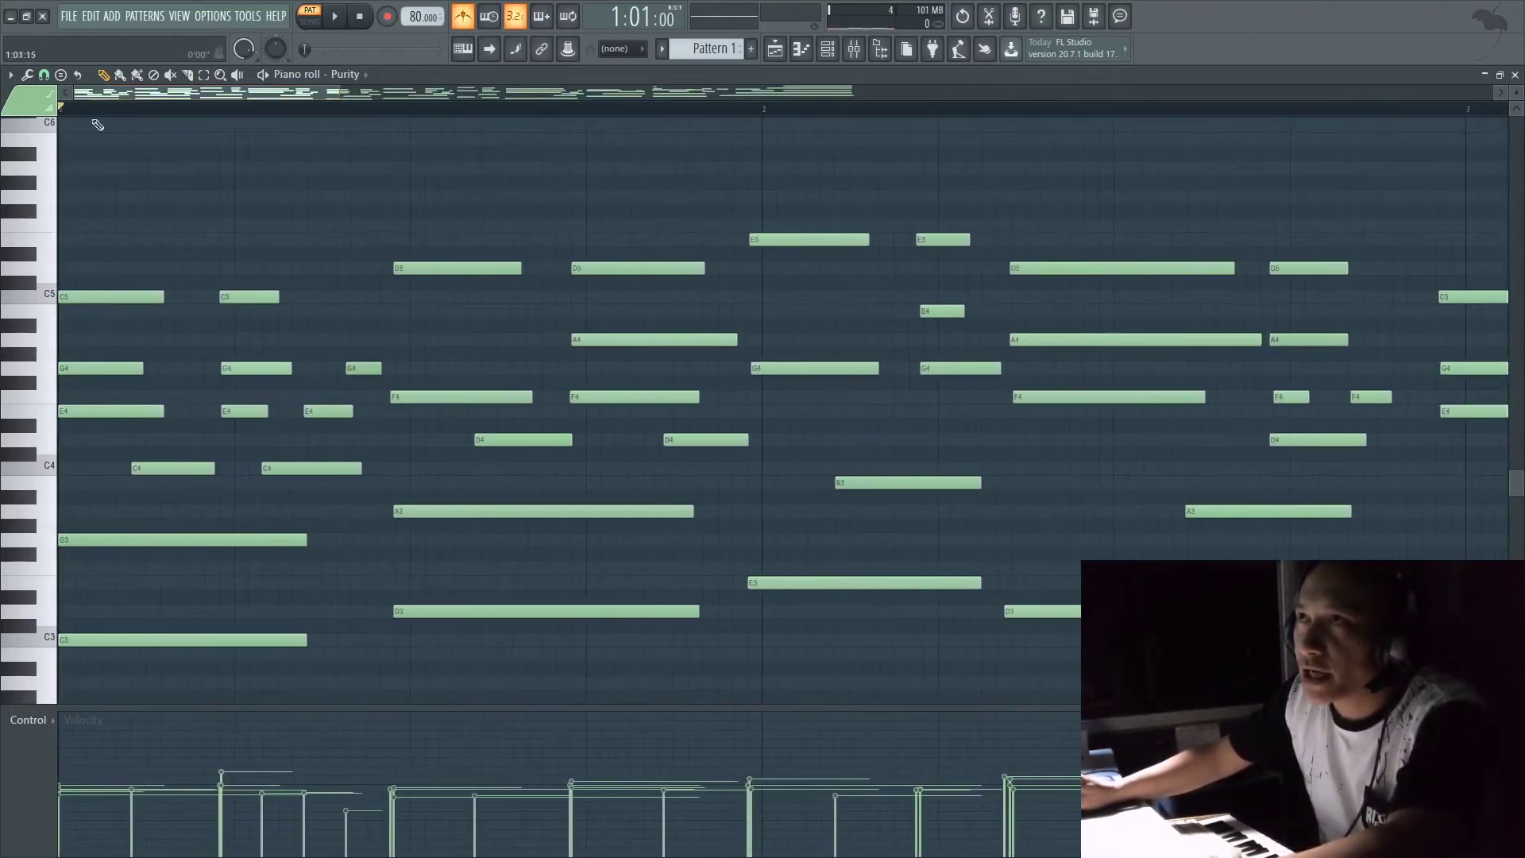
scroll(101, 247, up, 5)
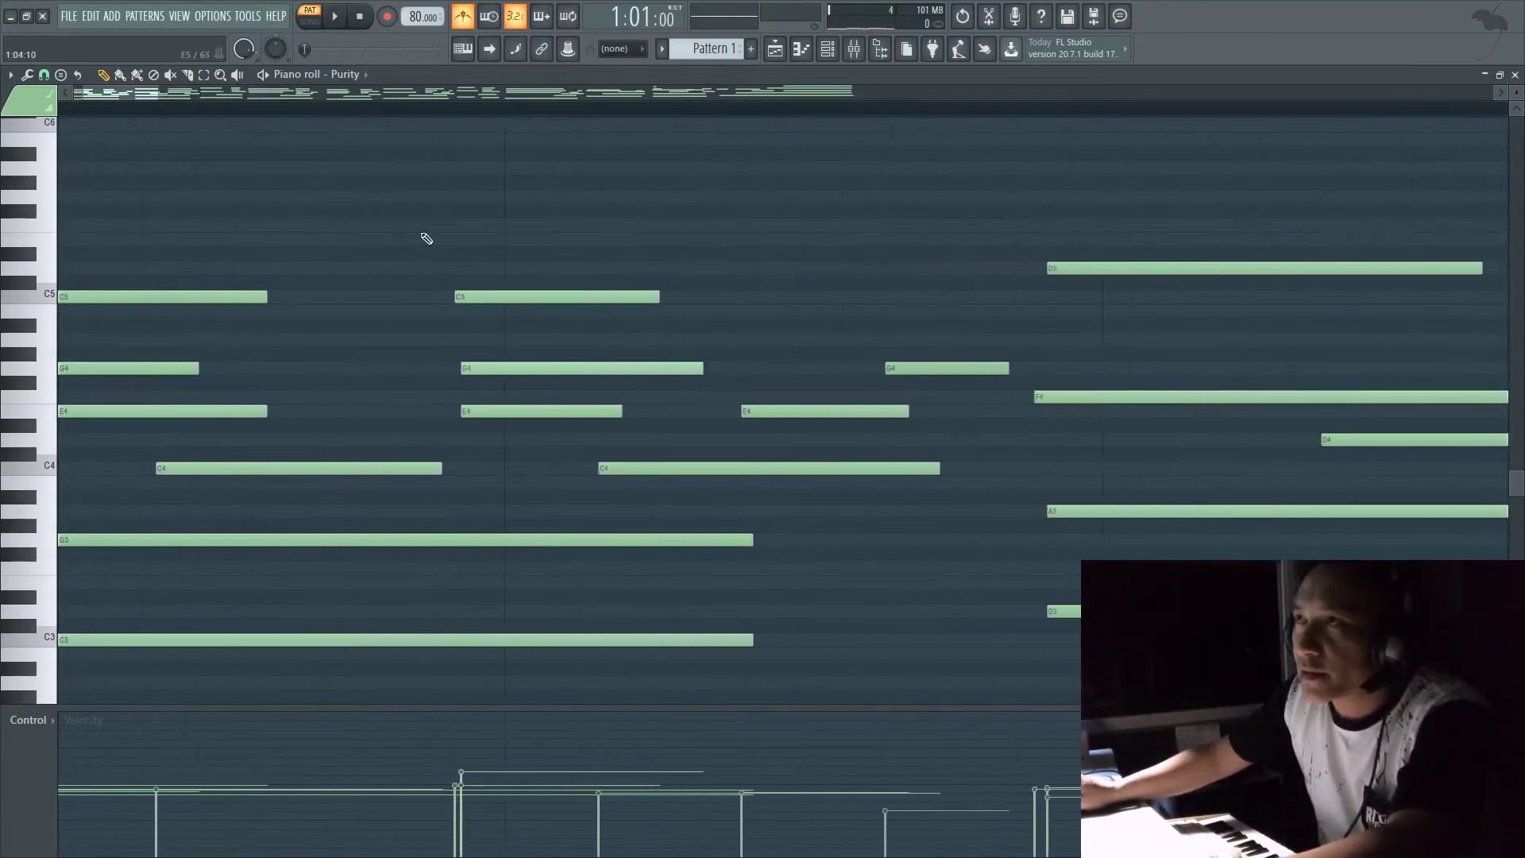
scroll(405, 231, down, 3)
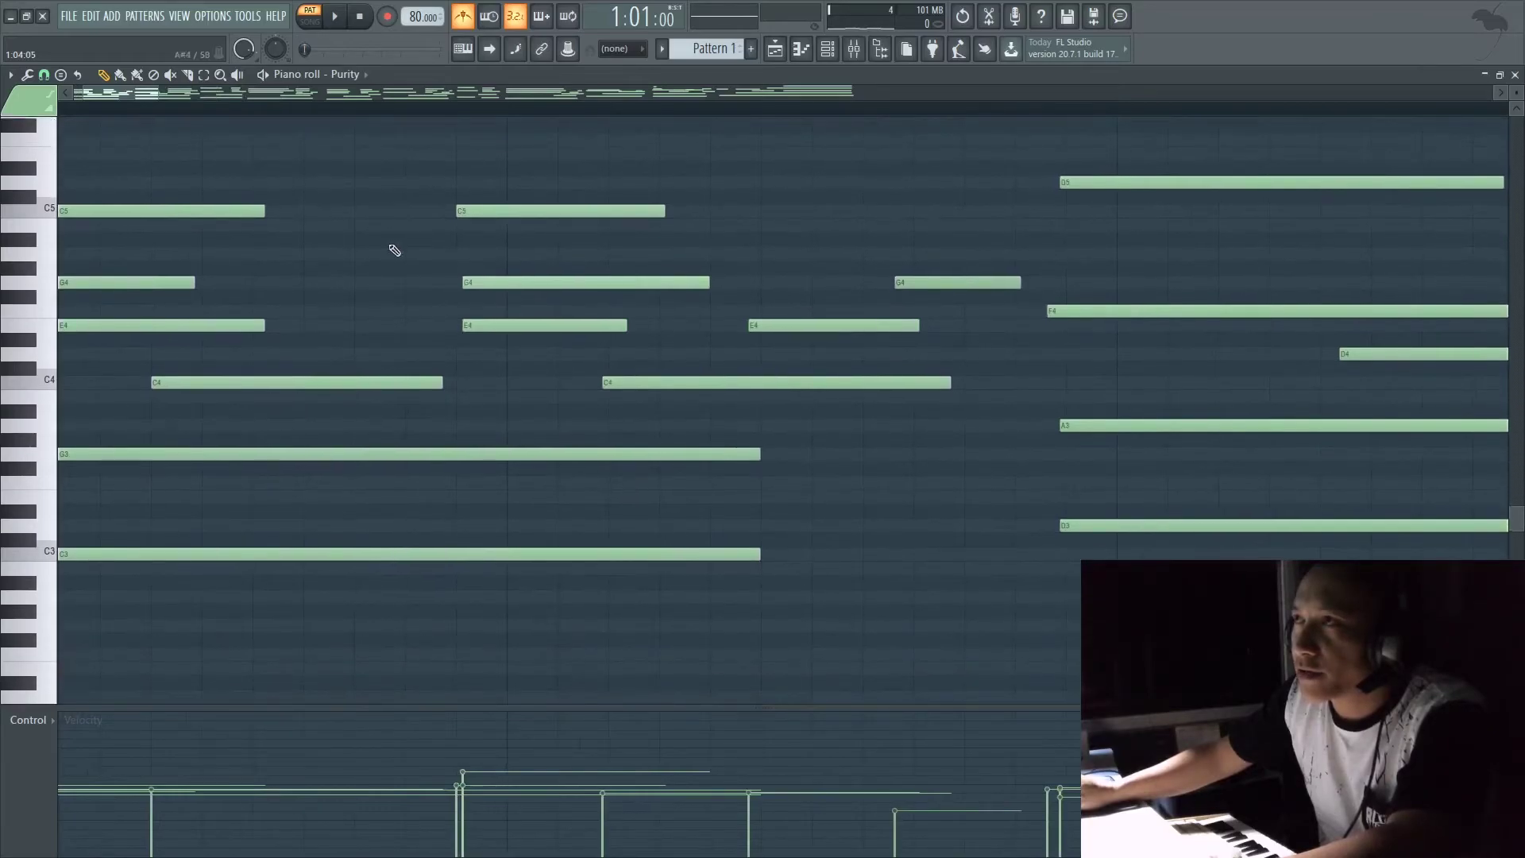
scroll(421, 267, down, 7)
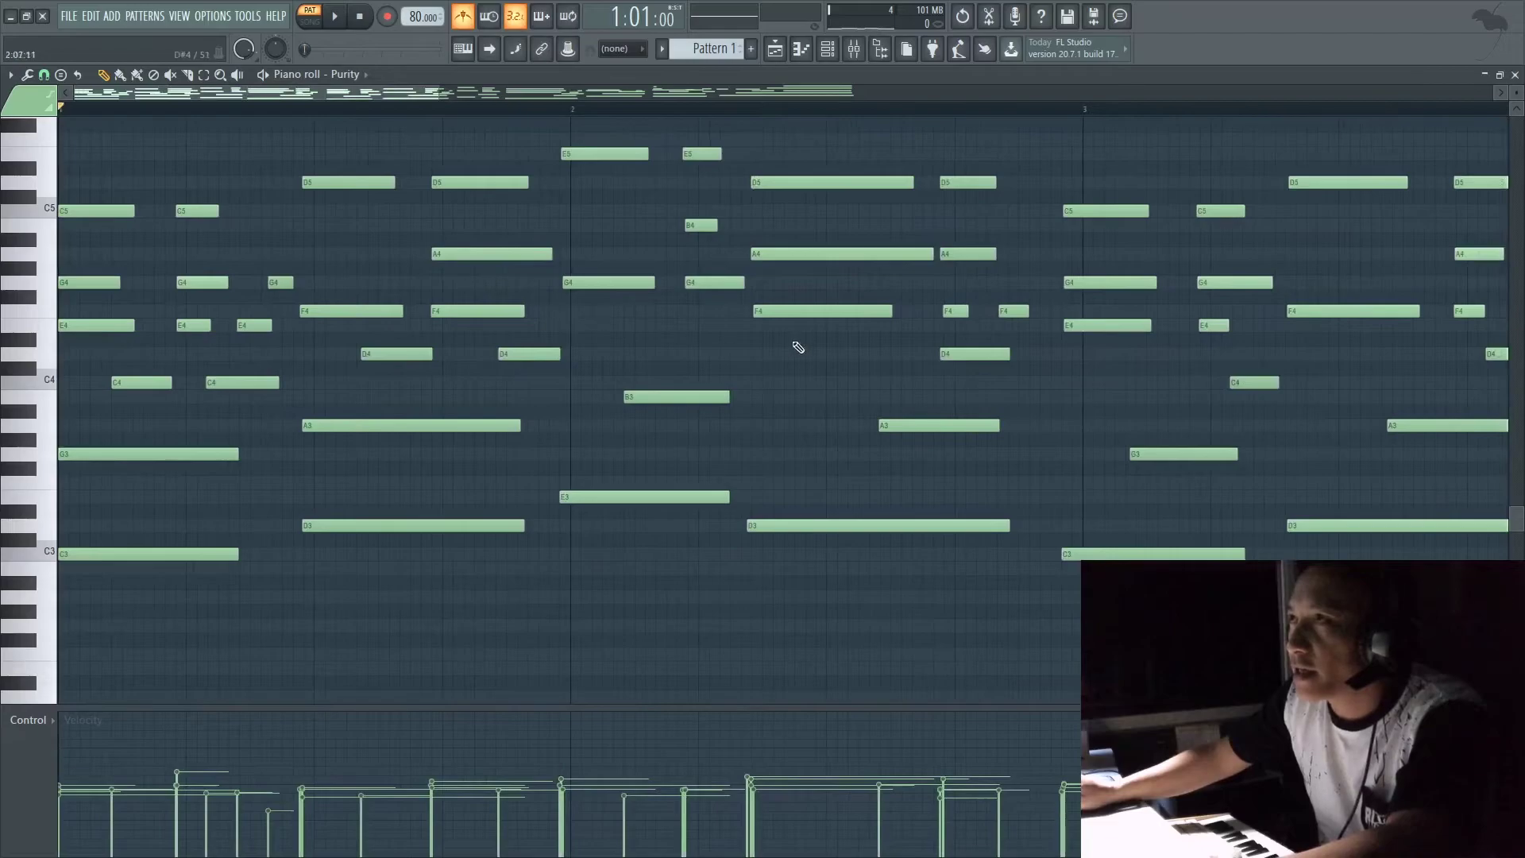
scroll(790, 344, down, 4)
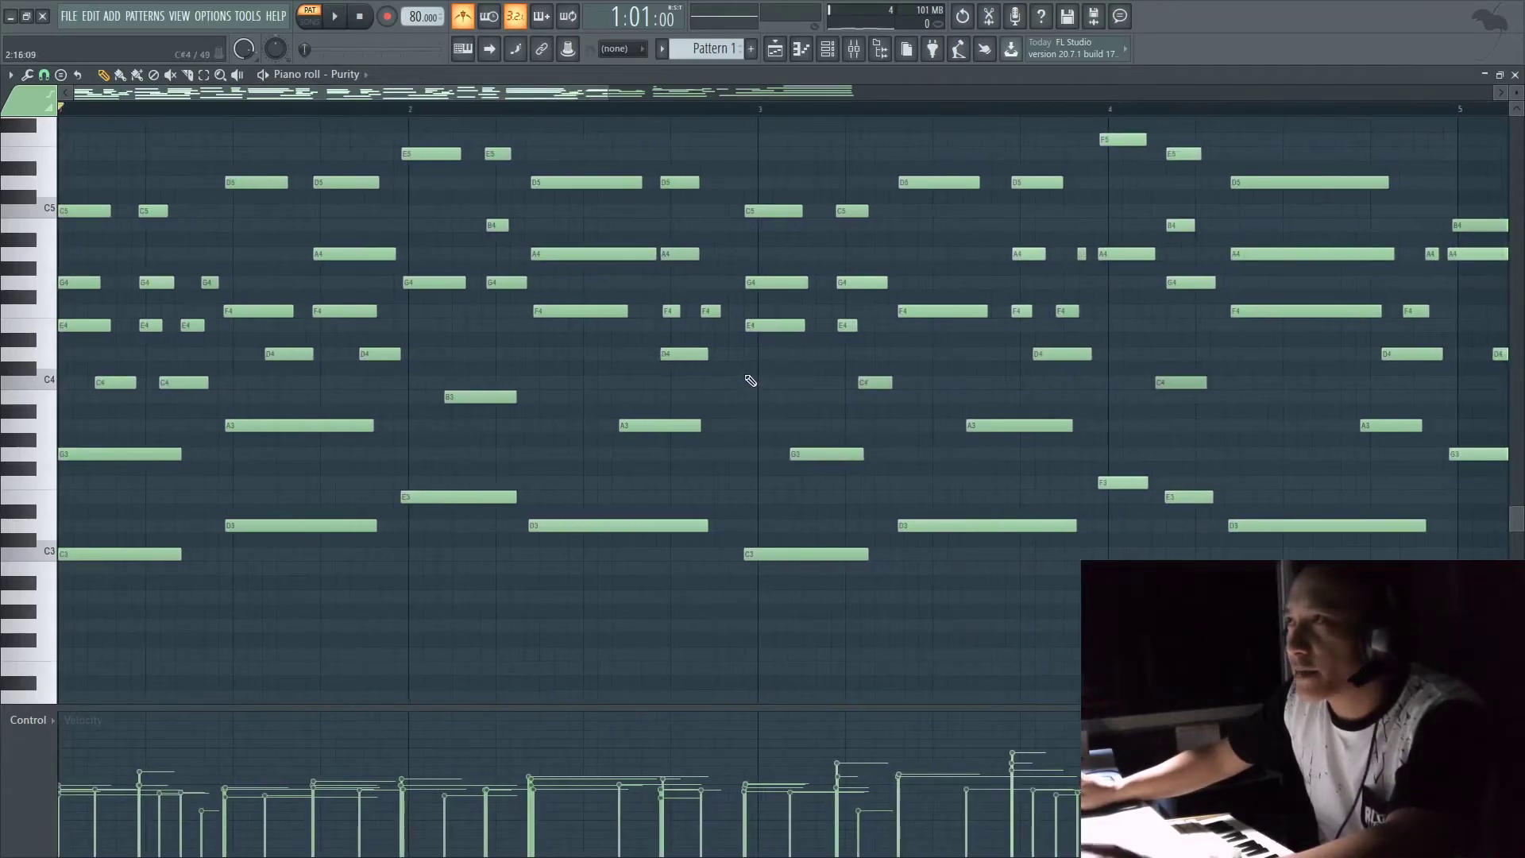
scroll(724, 385, down, 2)
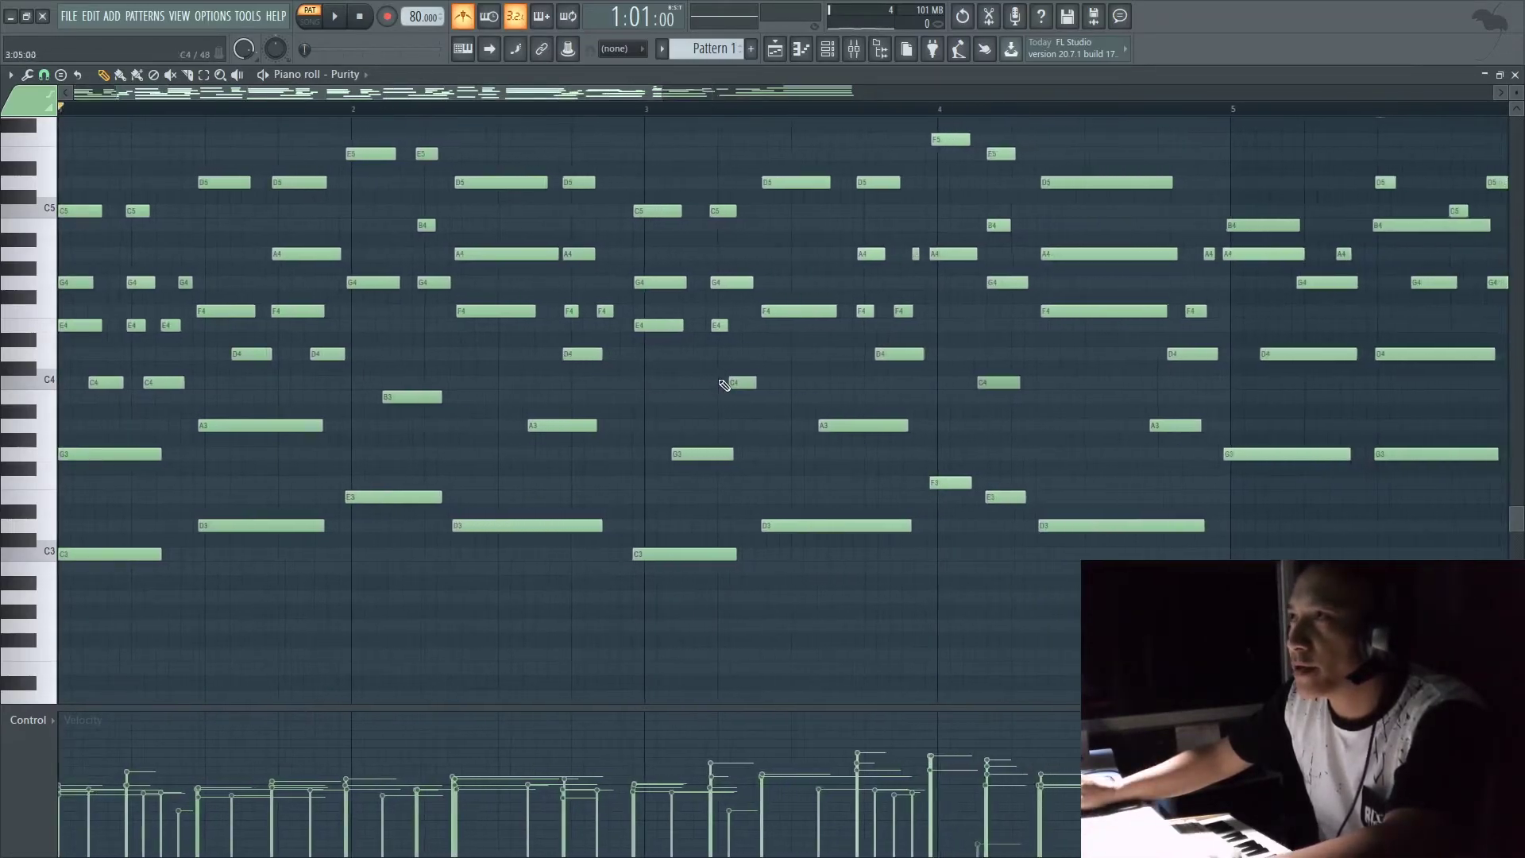
scroll(714, 383, up, 2)
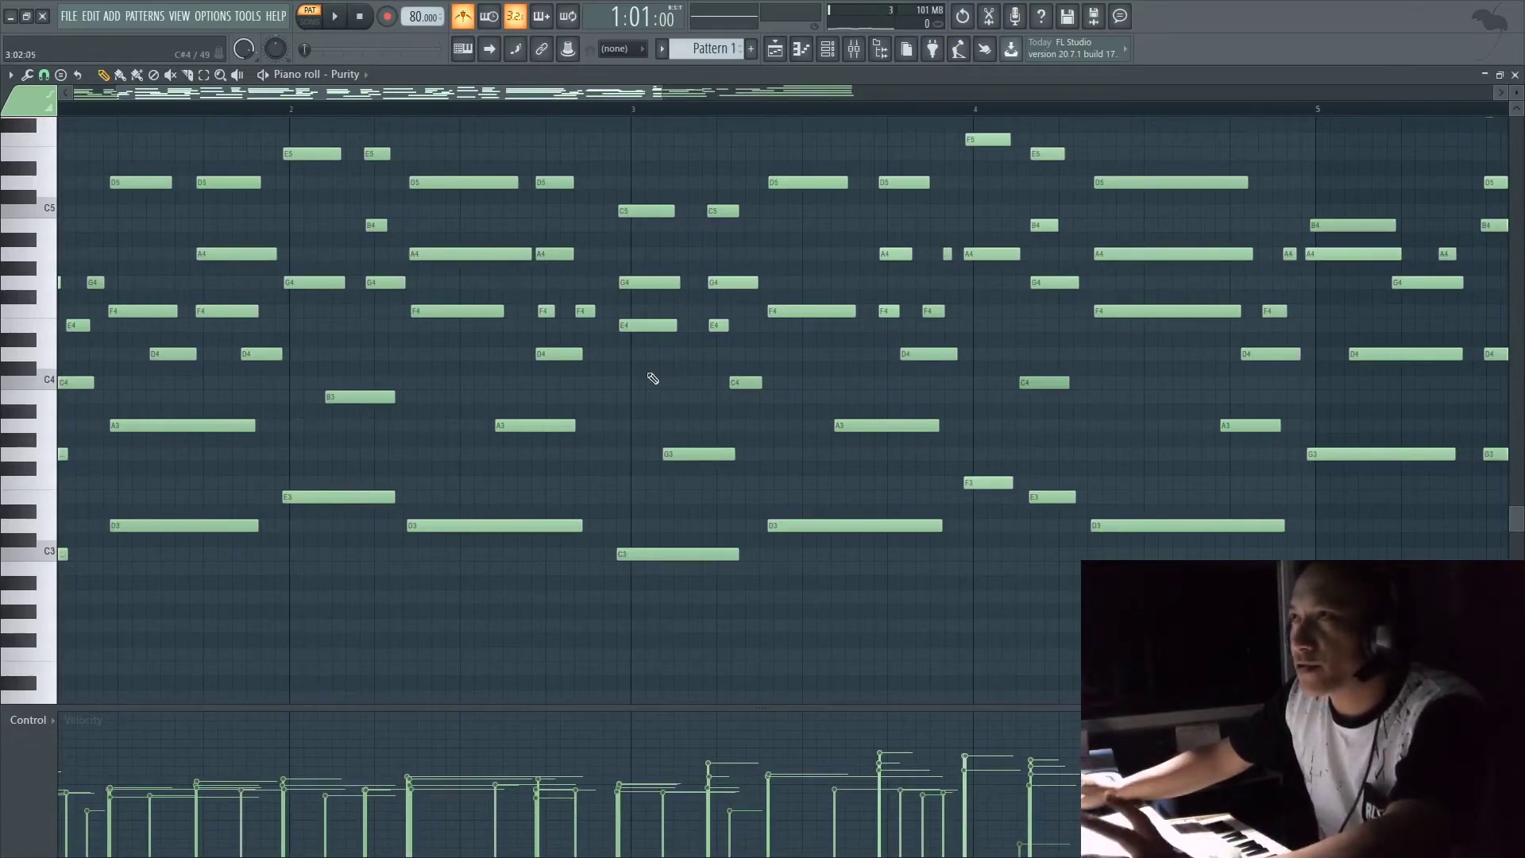
- Shift the E5, G4 and E3 chord notes slightly later so that E3 starts on the bar 2 line
scroll(279, 318, up, 8)
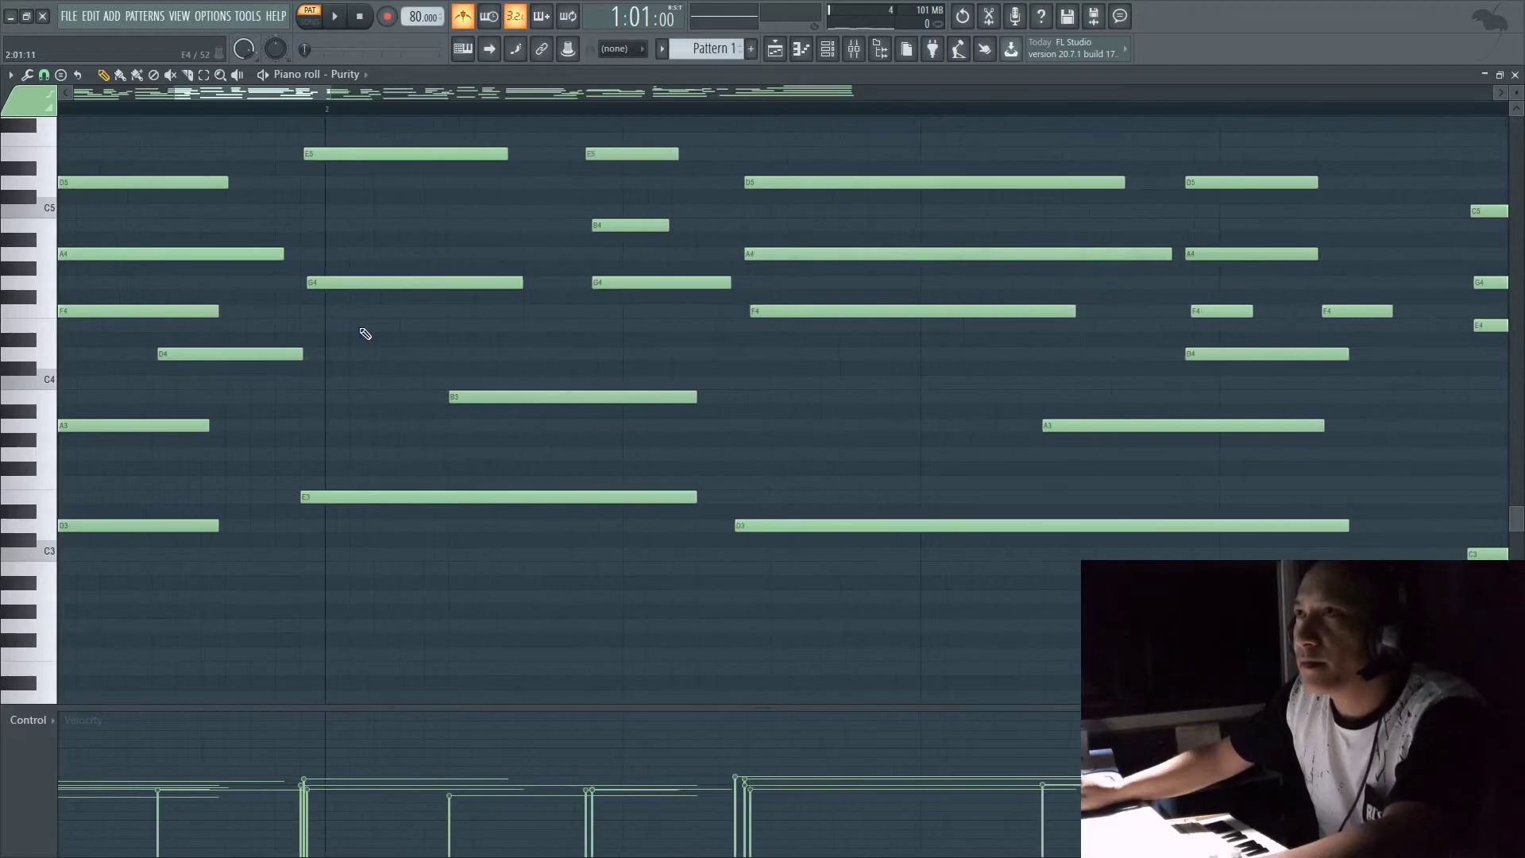
scroll(364, 332, up, 1)
drag(376, 165, 354, 548)
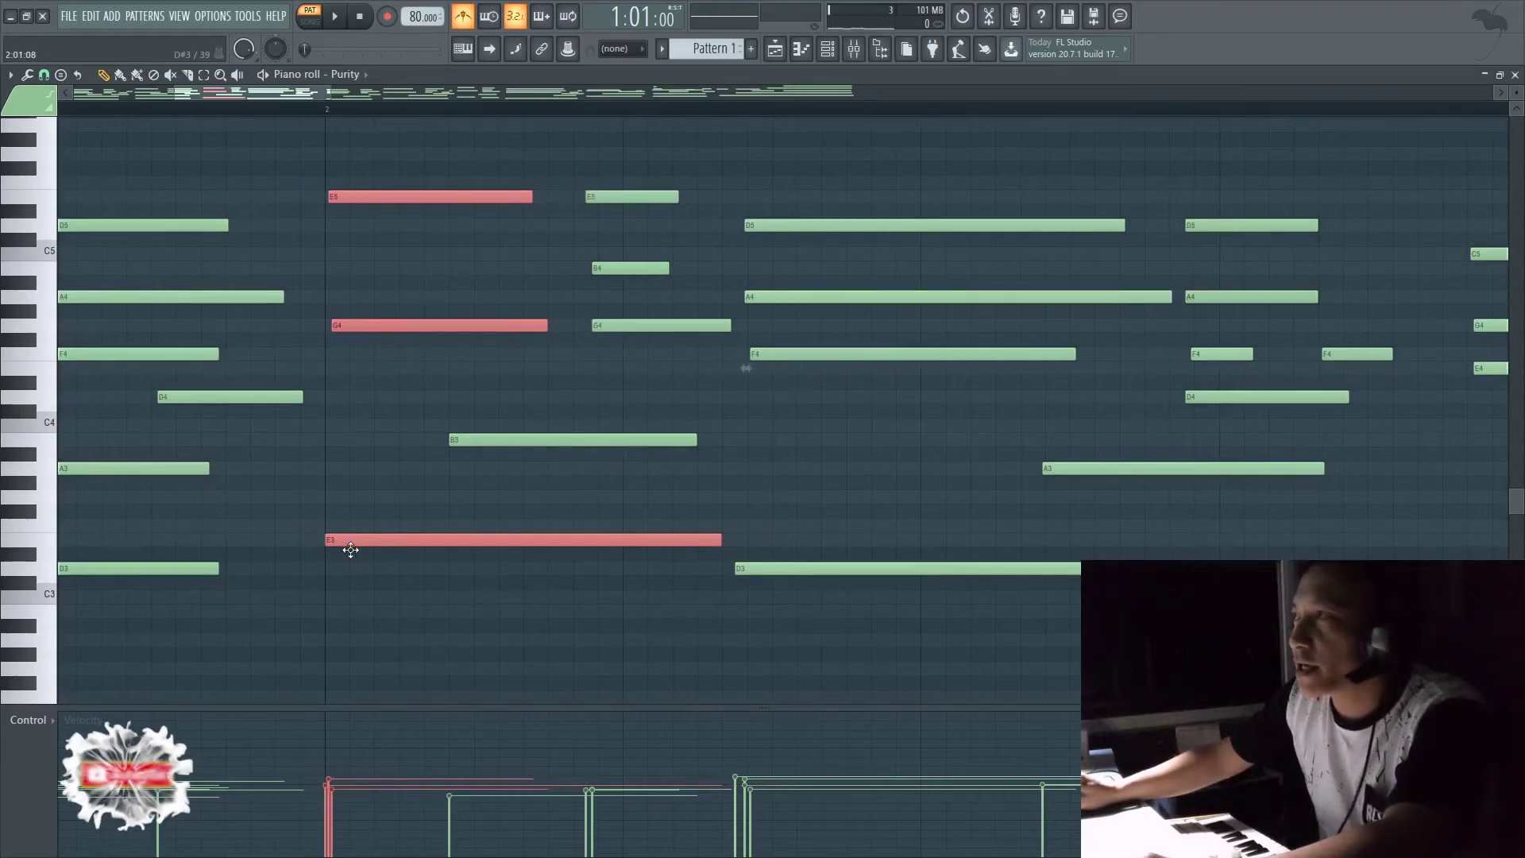
ctrl+scroll(398, 592, down, 4)
ctrl+scroll(415, 646, down, 3)
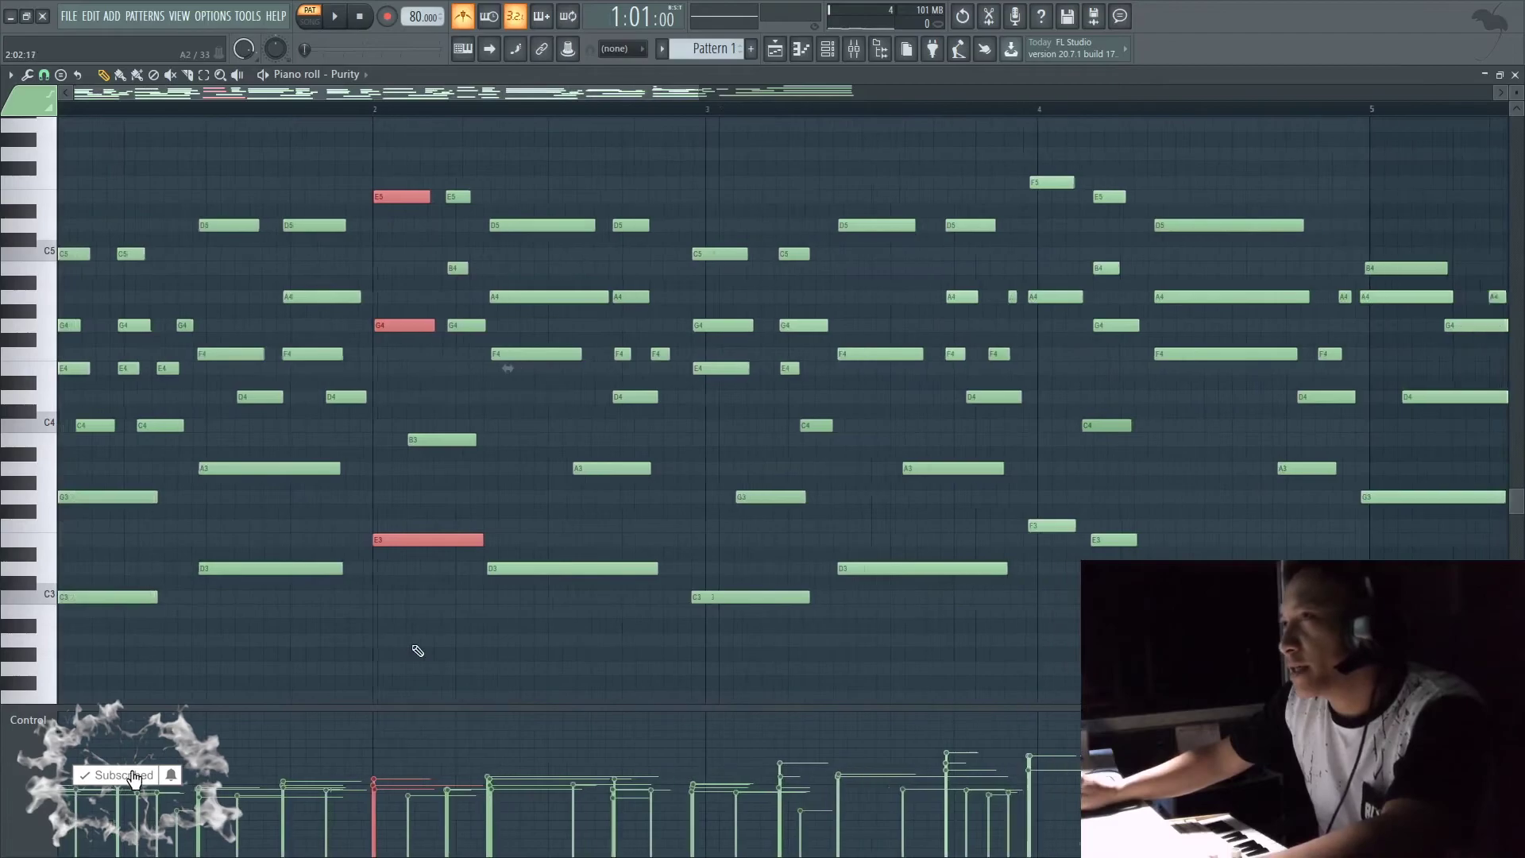
scroll(611, 653, up, 2)
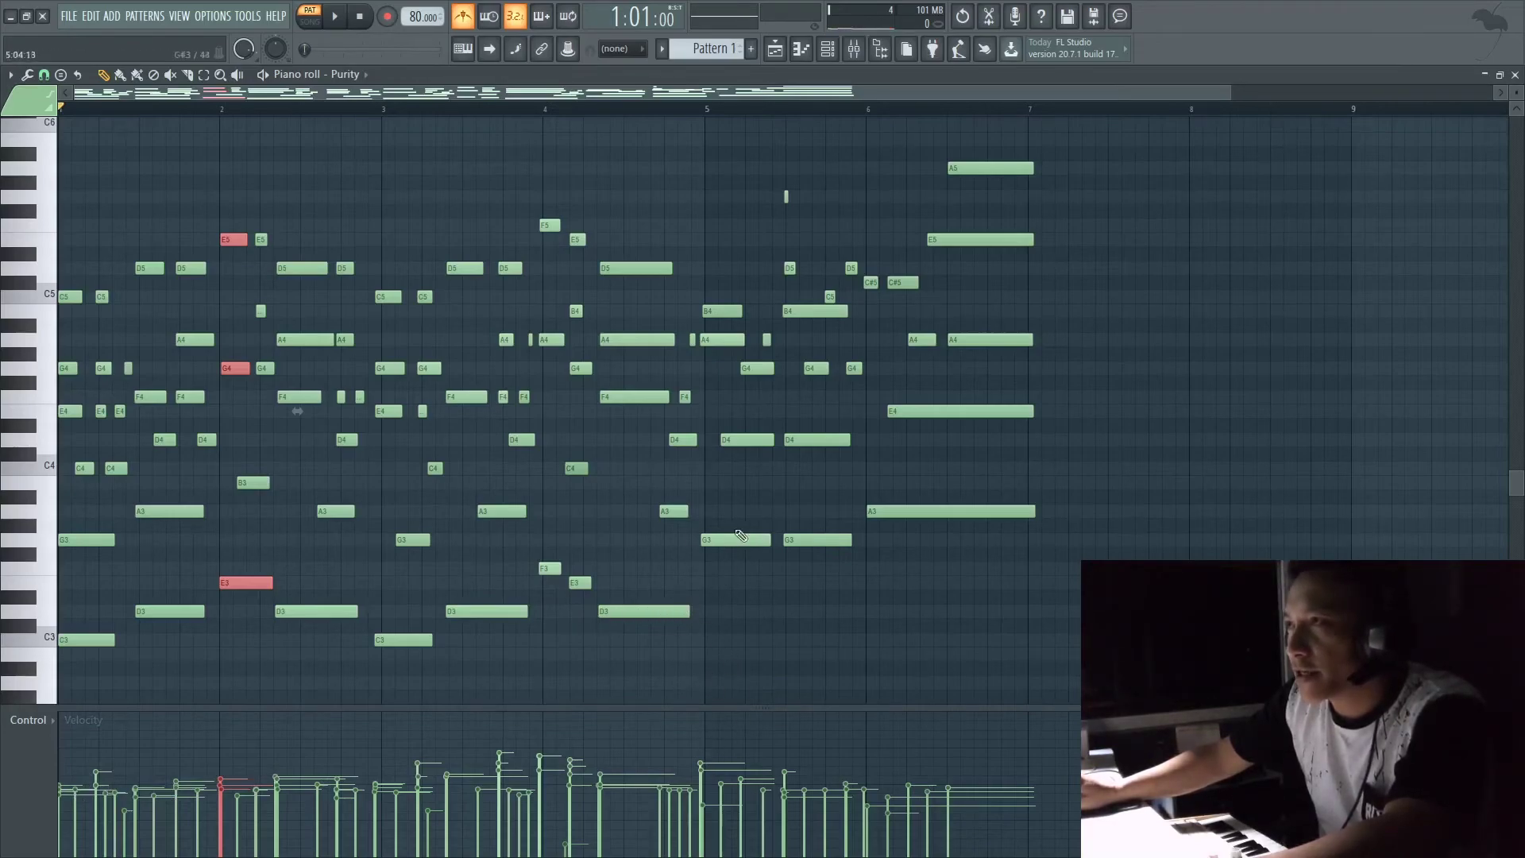
scroll(736, 636, down, 1)
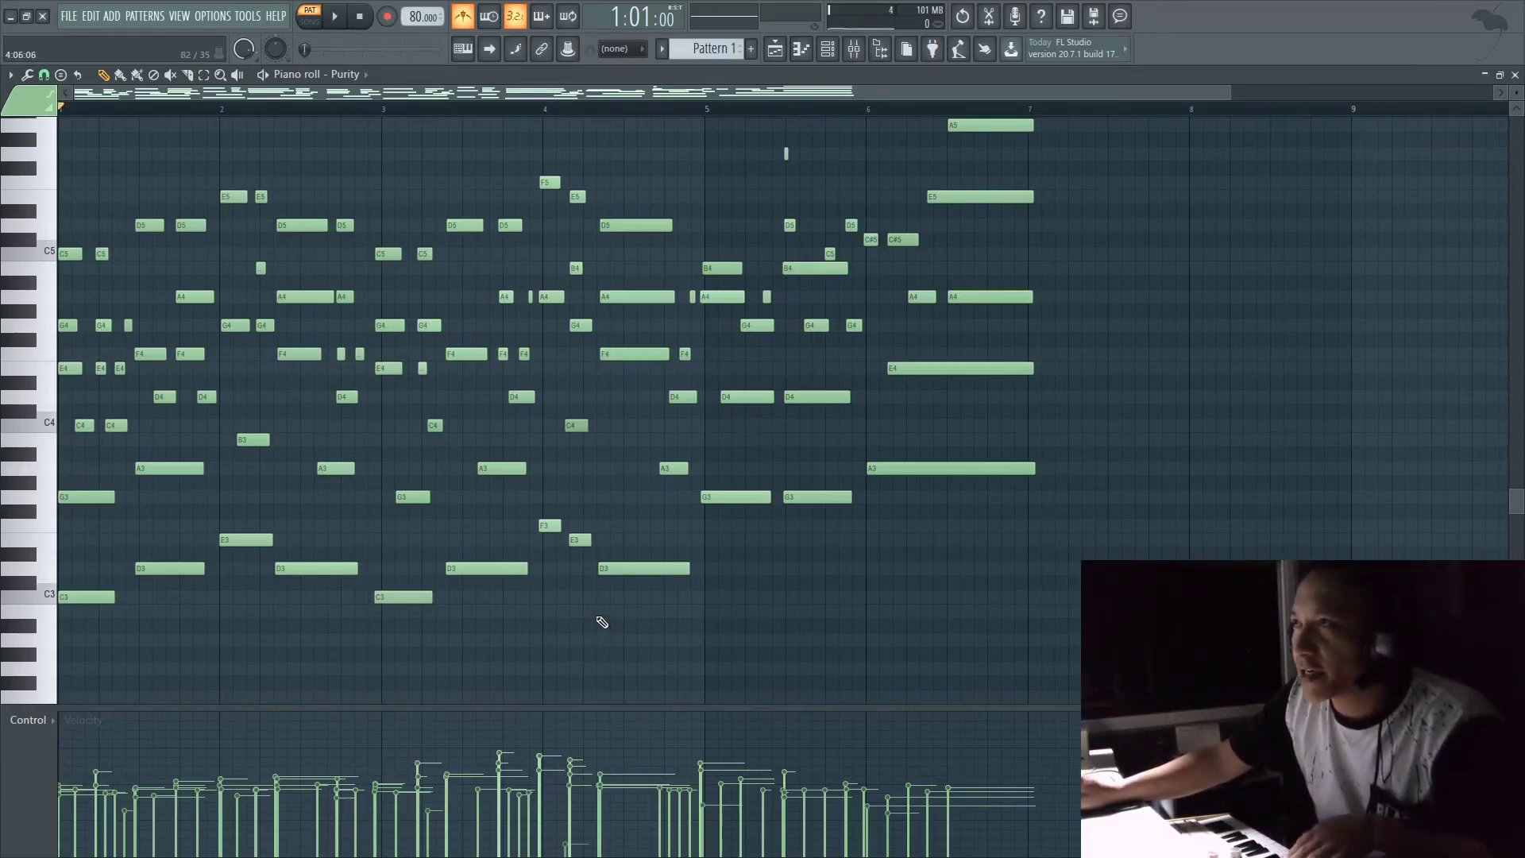
scroll(602, 622, up, 2)
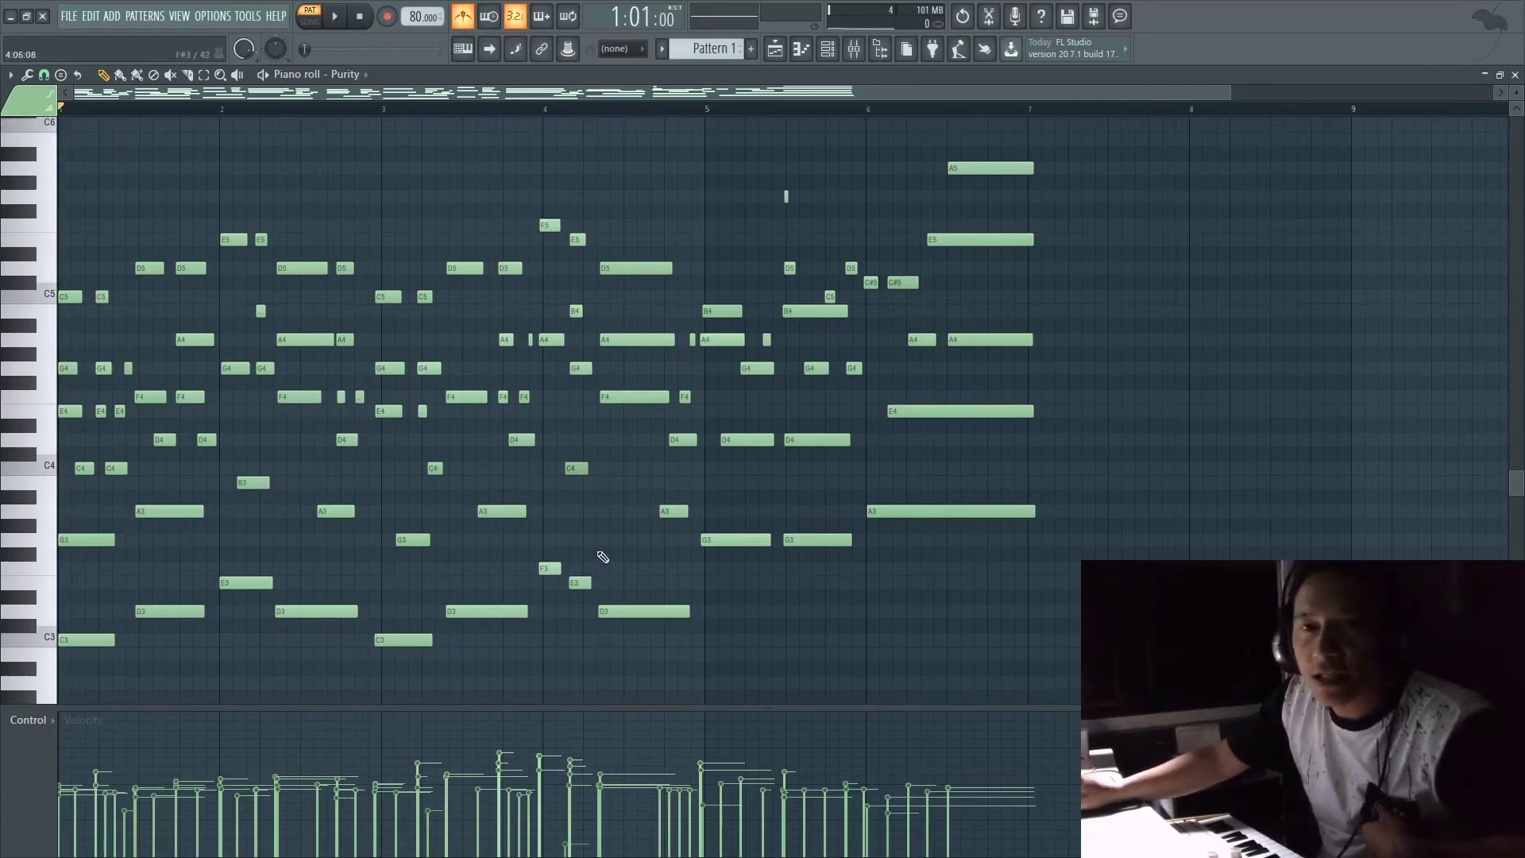